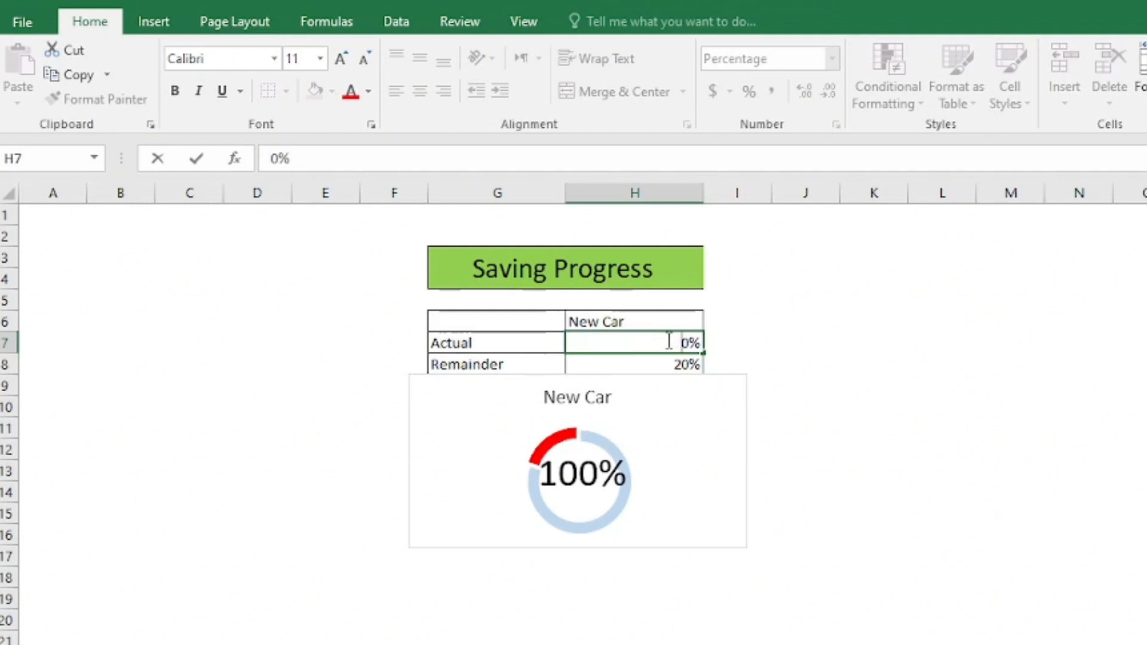
- Set the Actual percentage for New Car in cell H7 to 20%
text(20)
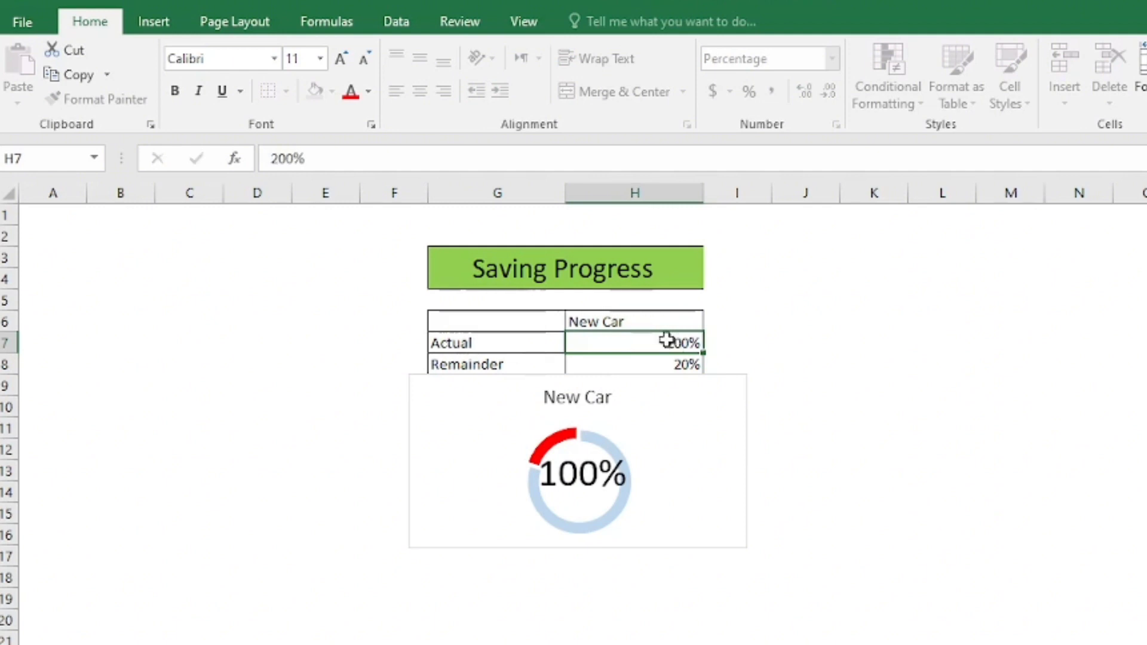
key(Return)
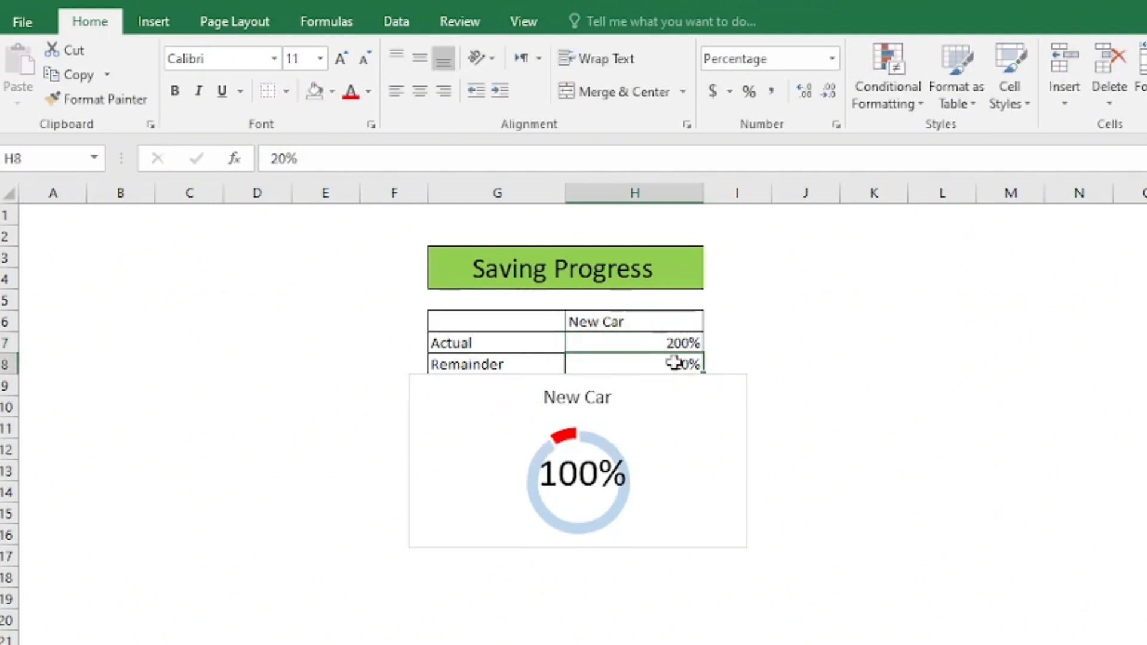
double_click(680, 343)
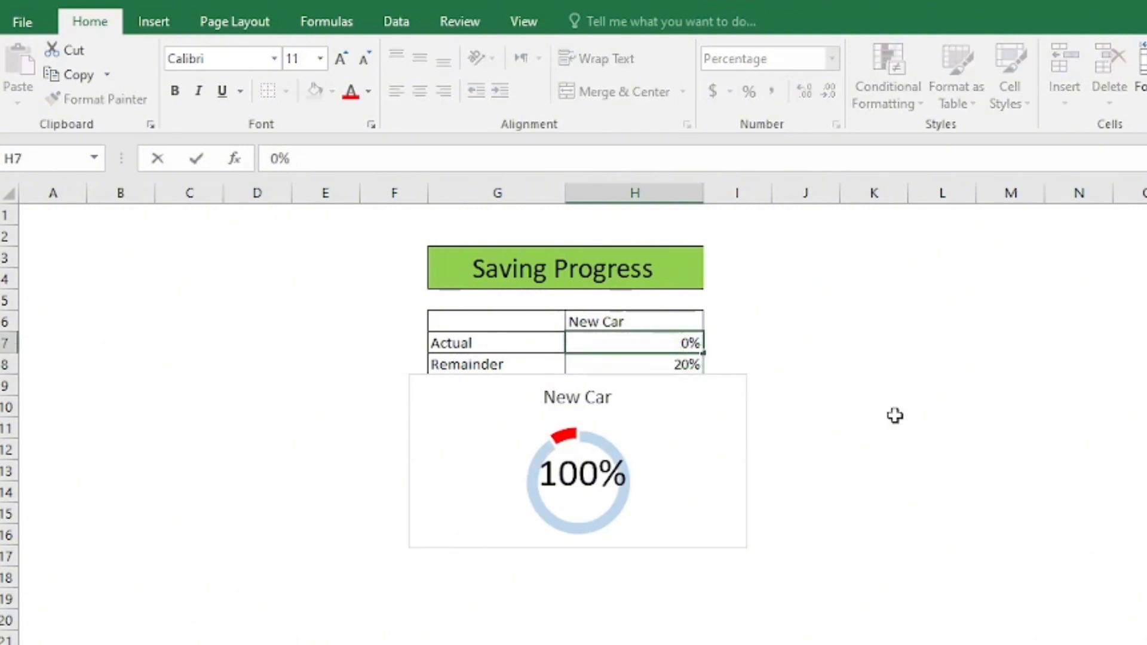
text(2)
key(Return)
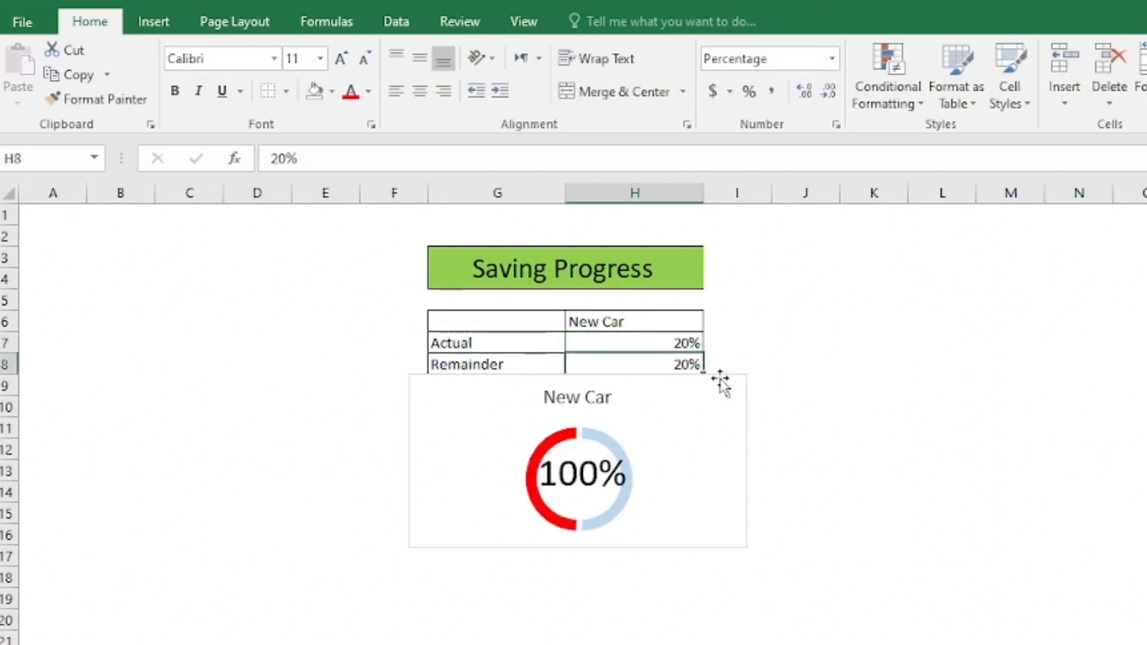
- Set the Remainder percentage for New Car in cell H8 to 0%
double_click(686, 361)
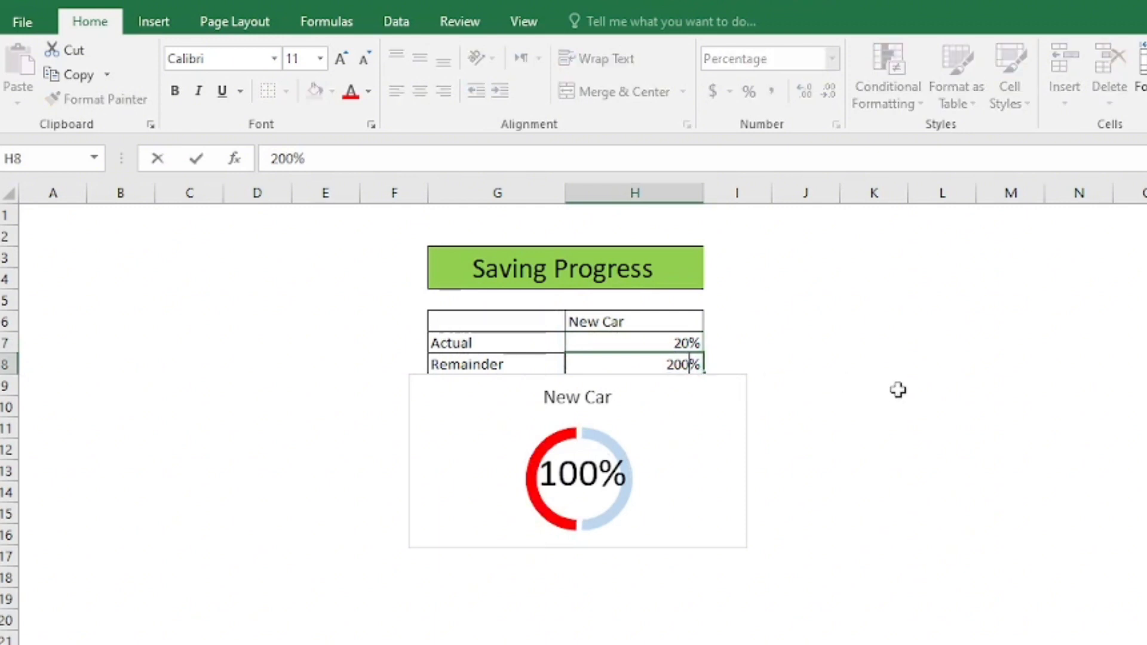
key(BackSpace)
key(BackSpace)
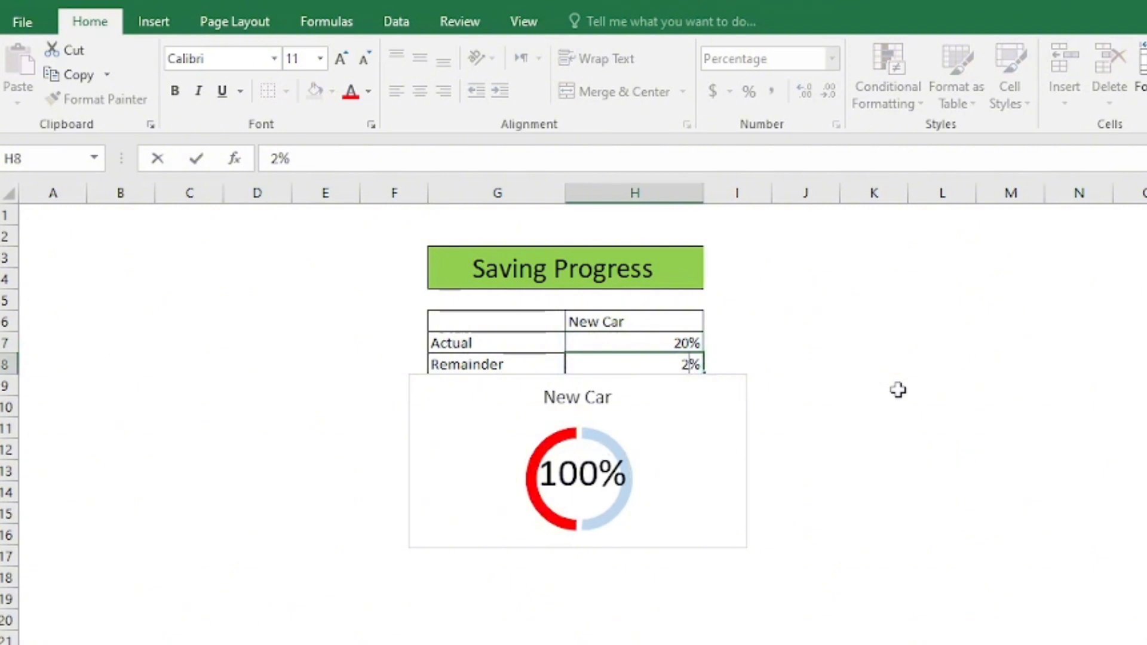
key(BackSpace)
key(Return)
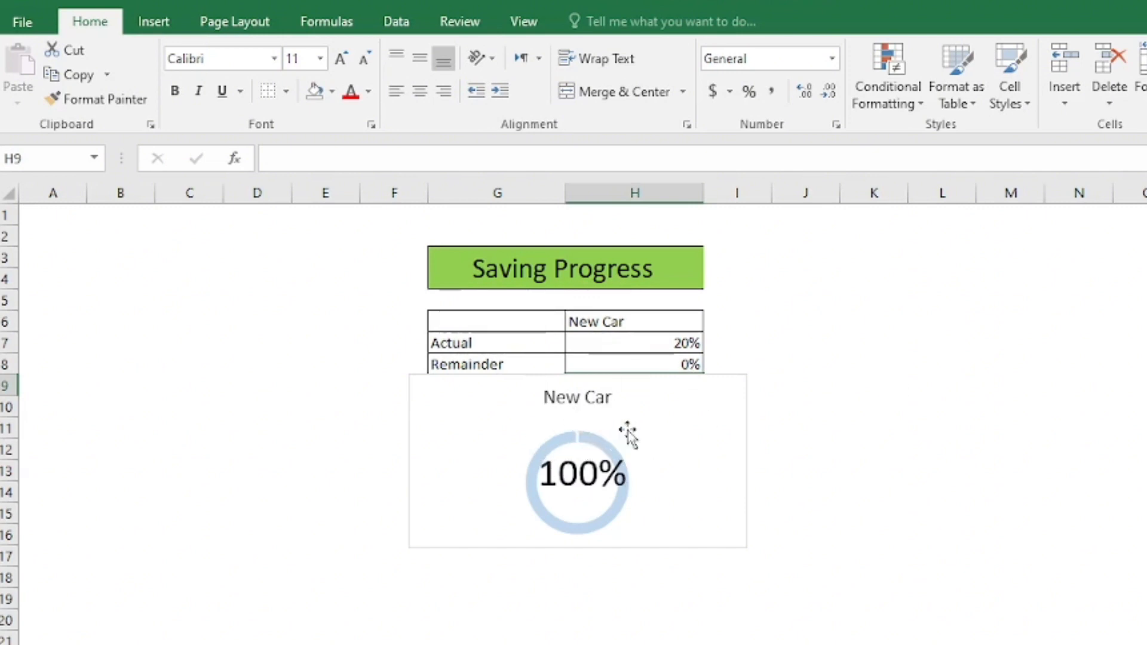
- Set the Remainder percentage for New Car in cell H8 to 80%
double_click(667, 361)
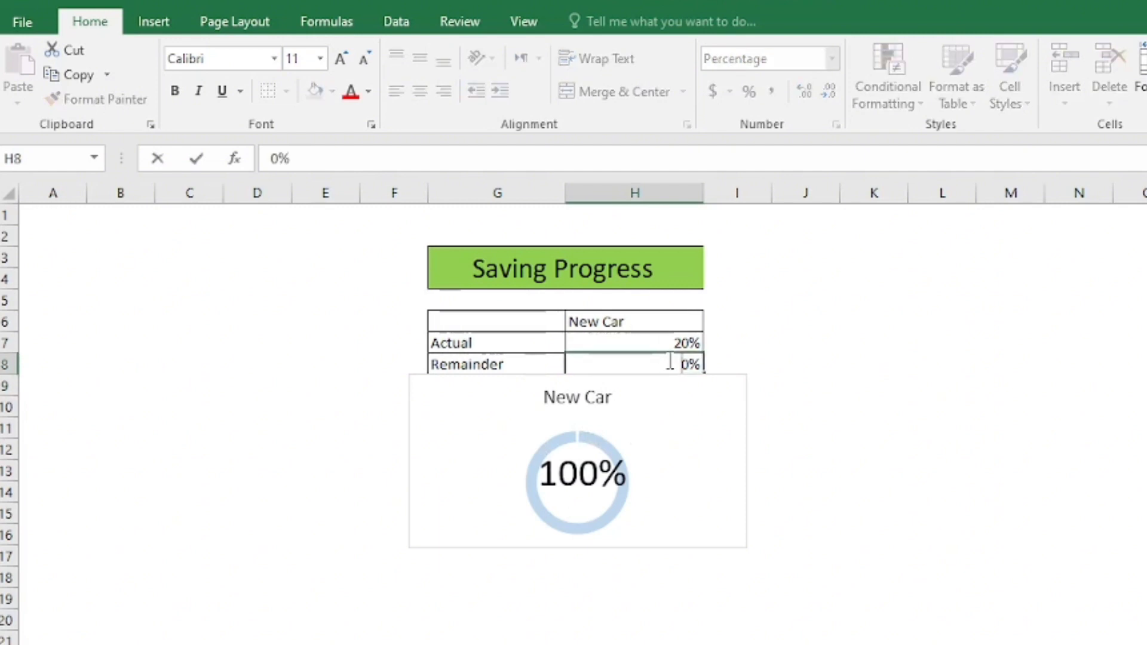
text(8)
key(Return)
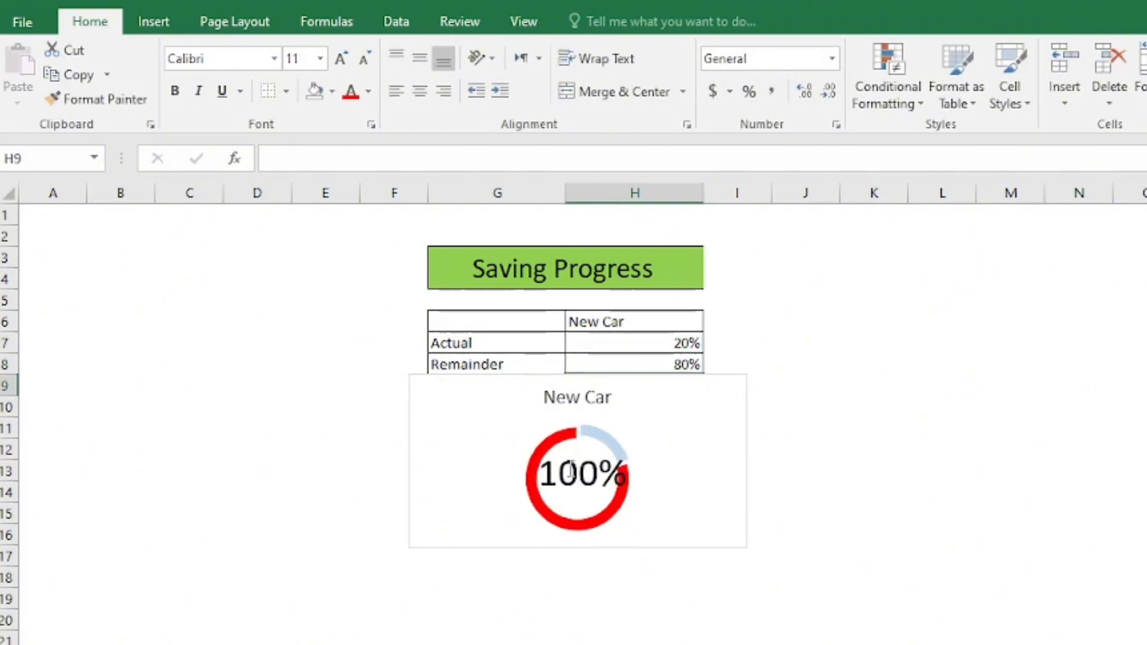
- Enter the note "how to do this lets start" in cell K9
click(884, 382)
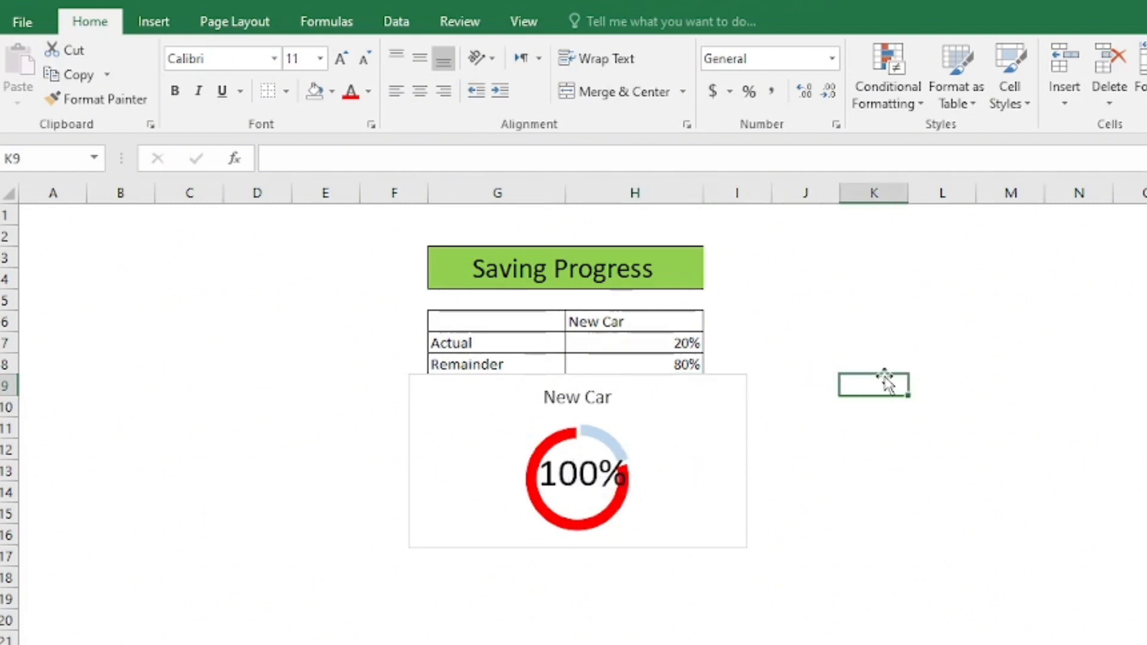
text(ho)
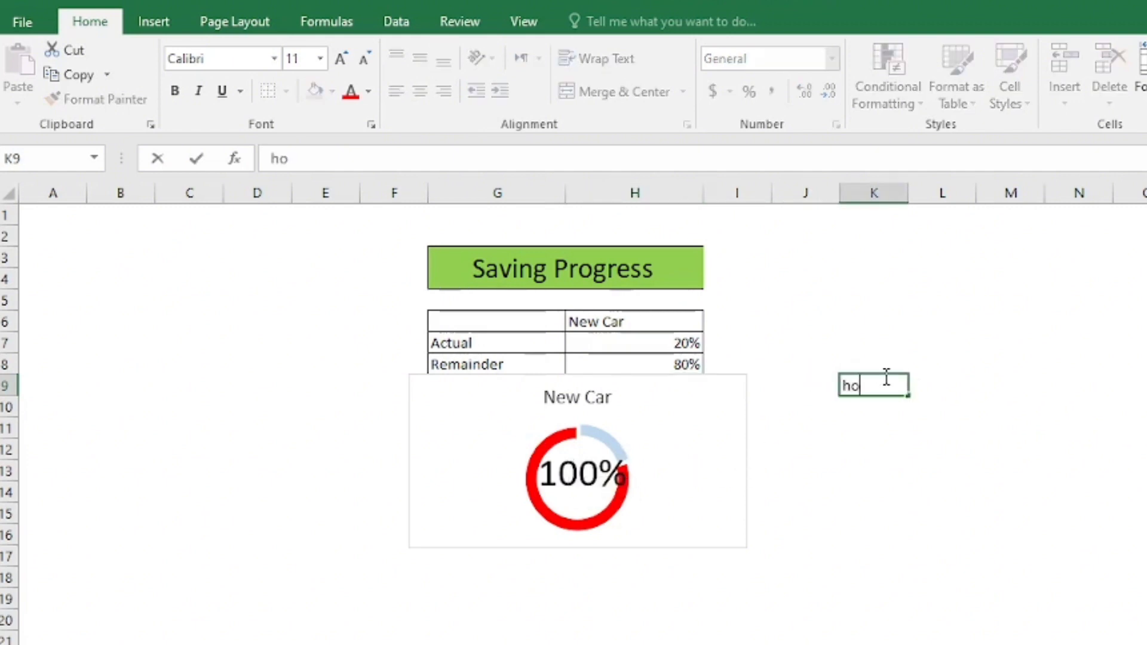
text(w to do t)
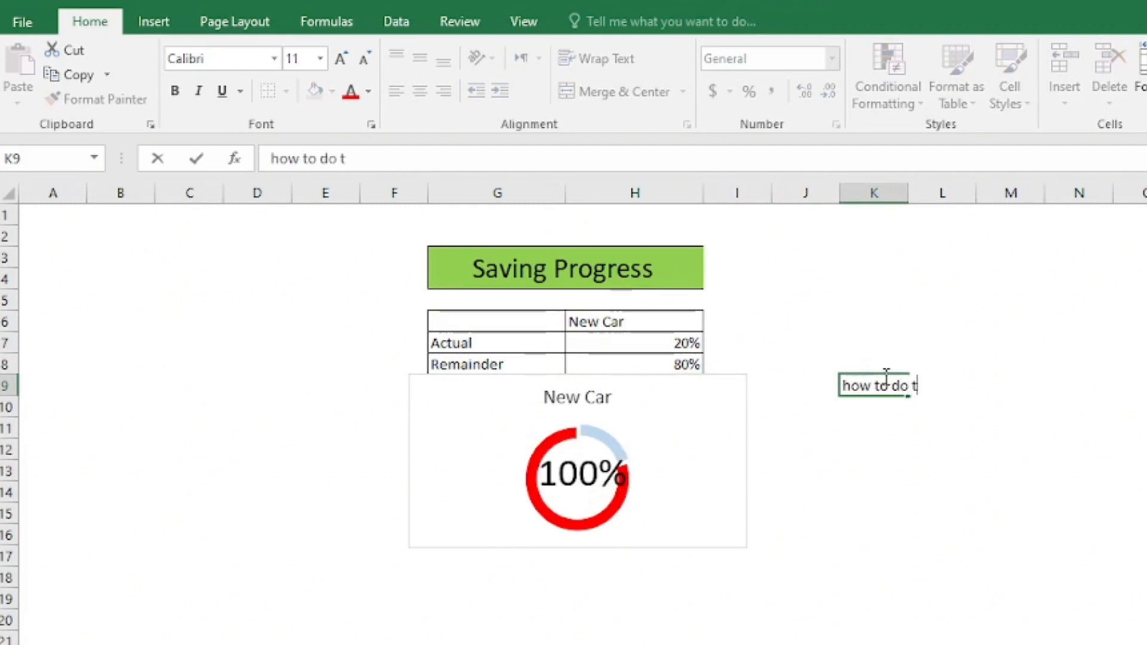
text(hois)
key(BackSpace)
text(let)
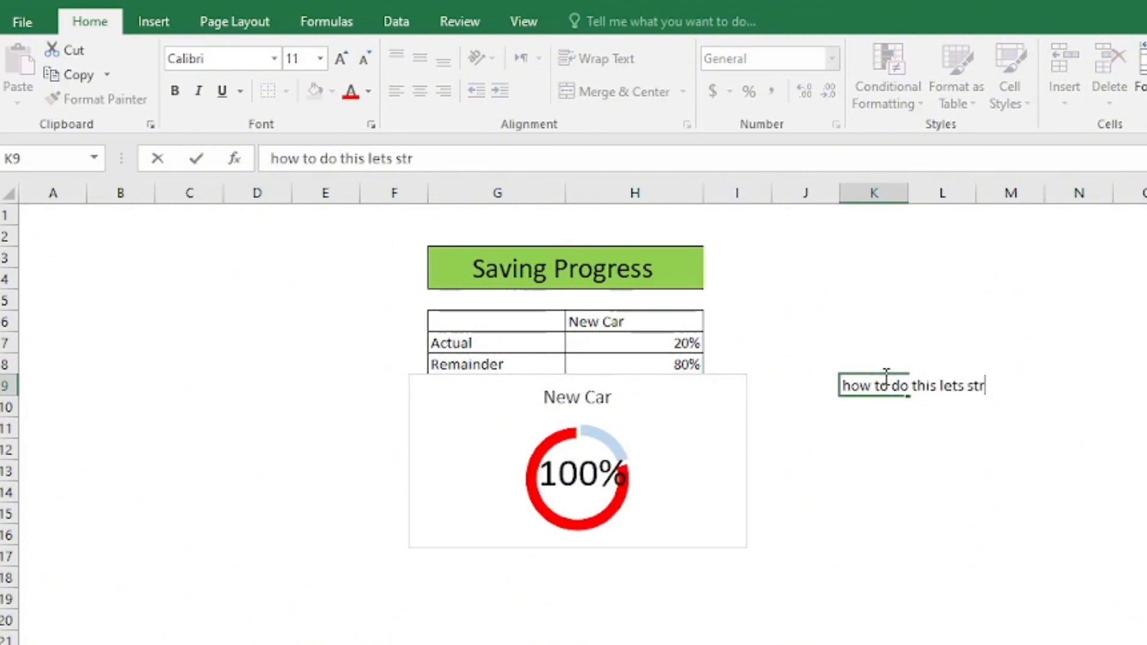
text(s start)
key(Return)
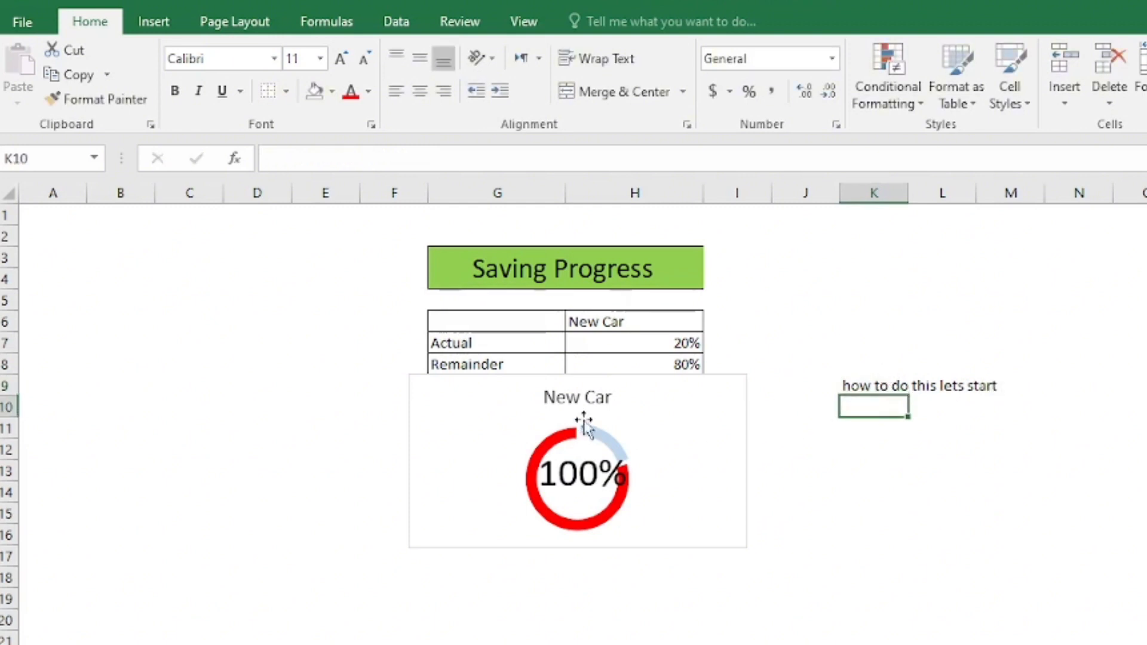
- Delete the existing New Car doughnut chart and clear the note in K9
click(542, 402)
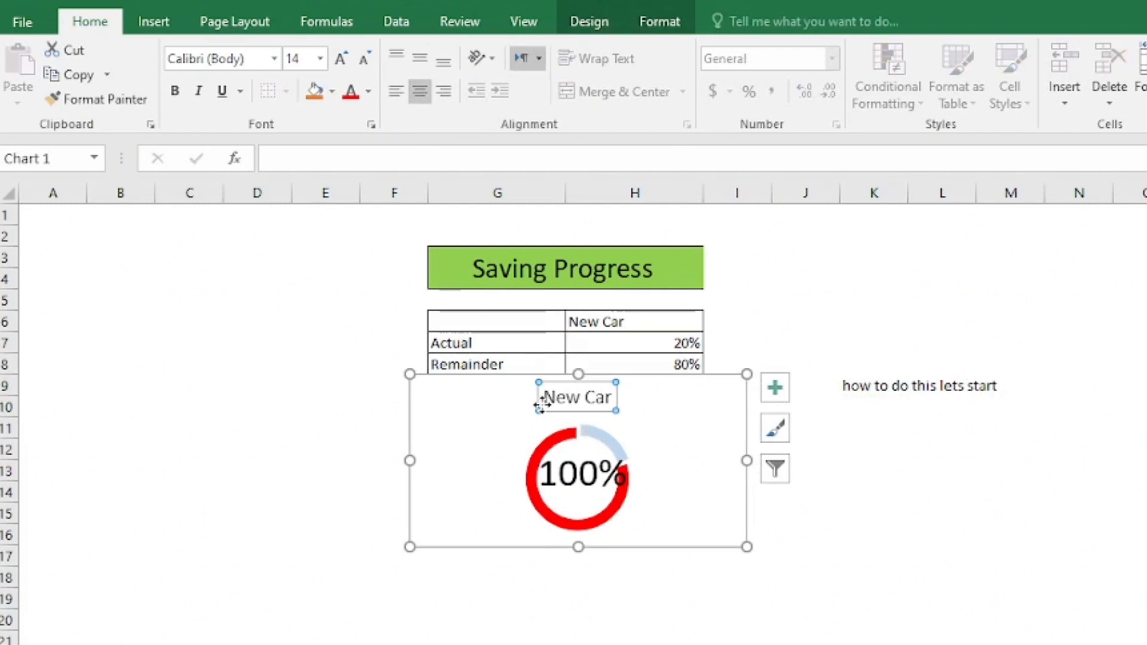
key(Delete)
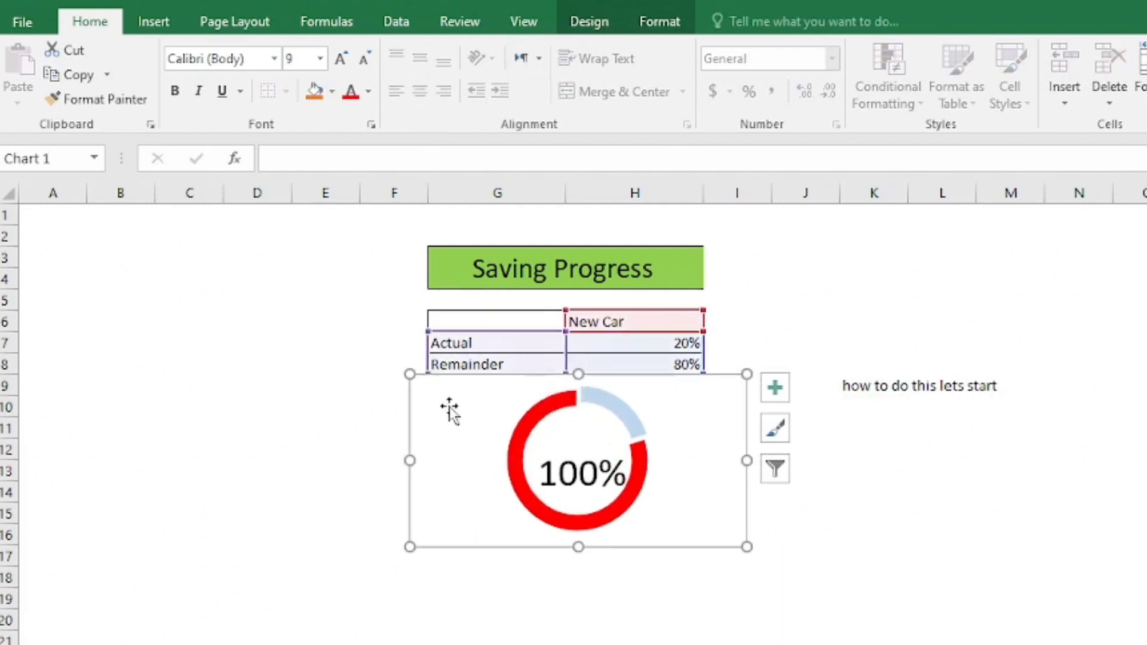
key(Delete)
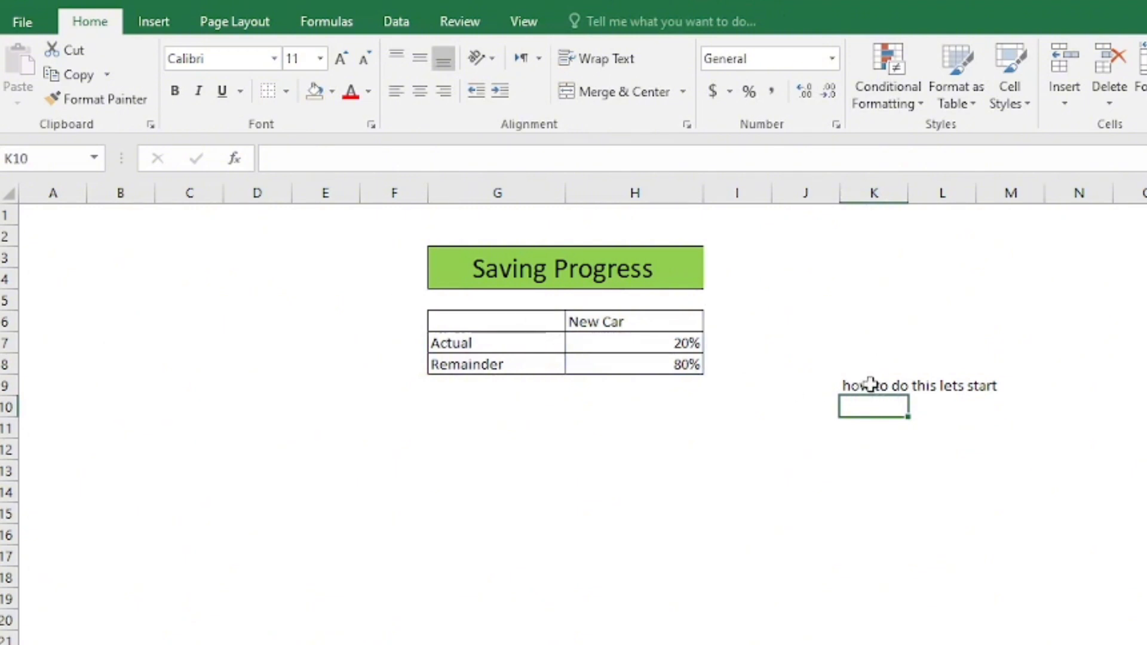
drag(870, 384, 997, 385)
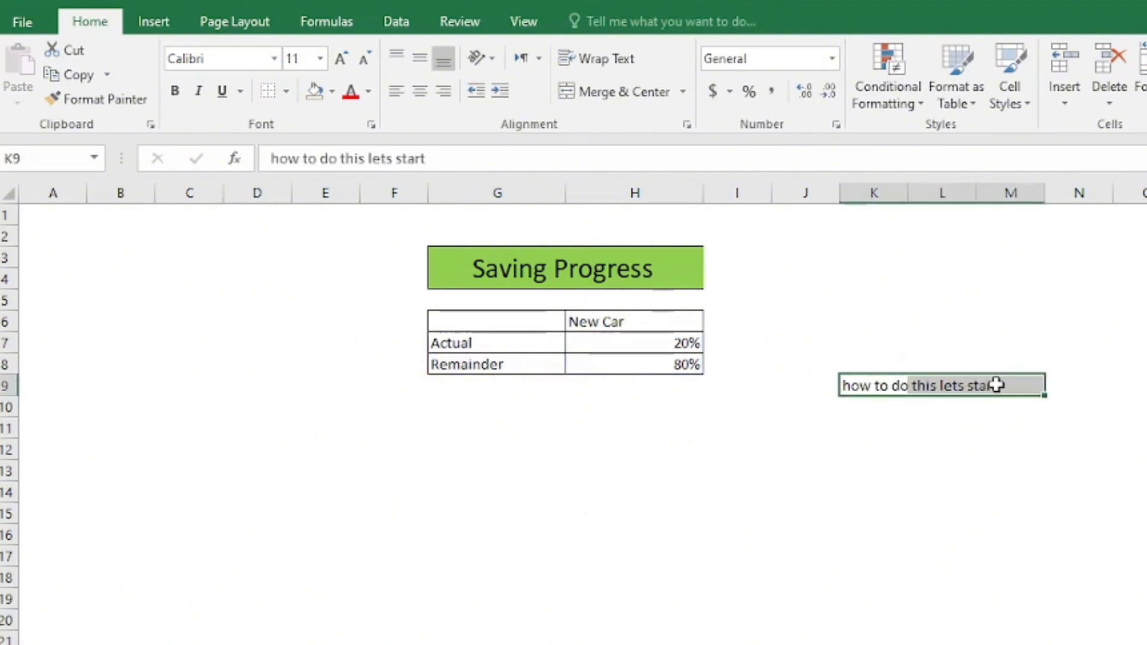
key(Delete)
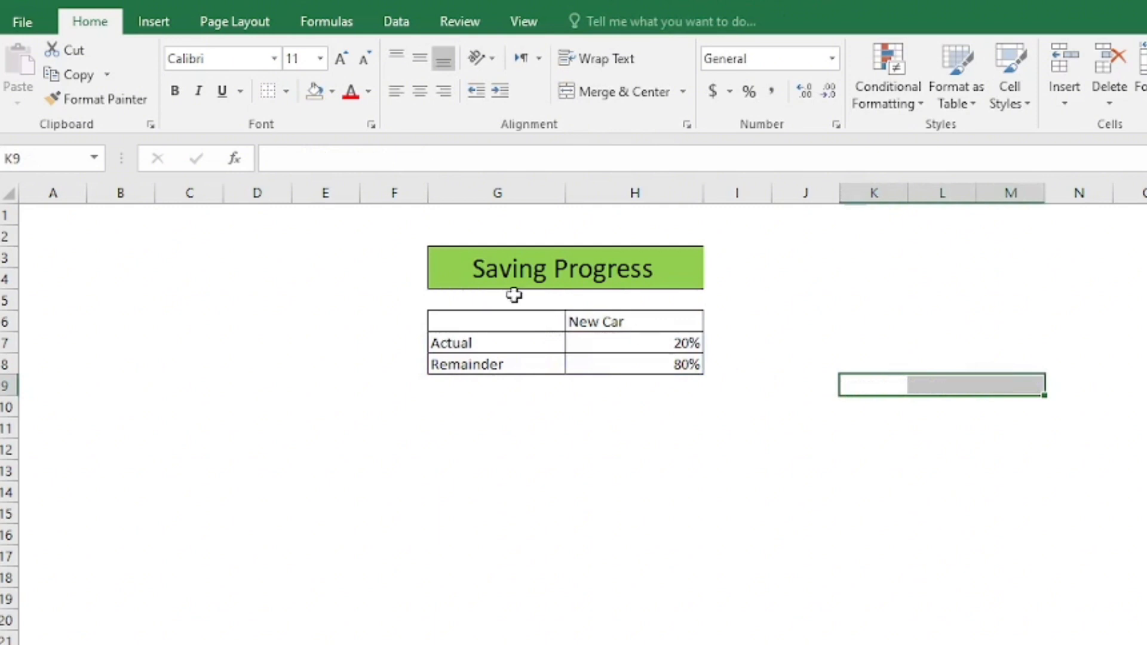
- Insert a doughnut chart from the Actual and Remainder table in G6:H8
click(482, 322)
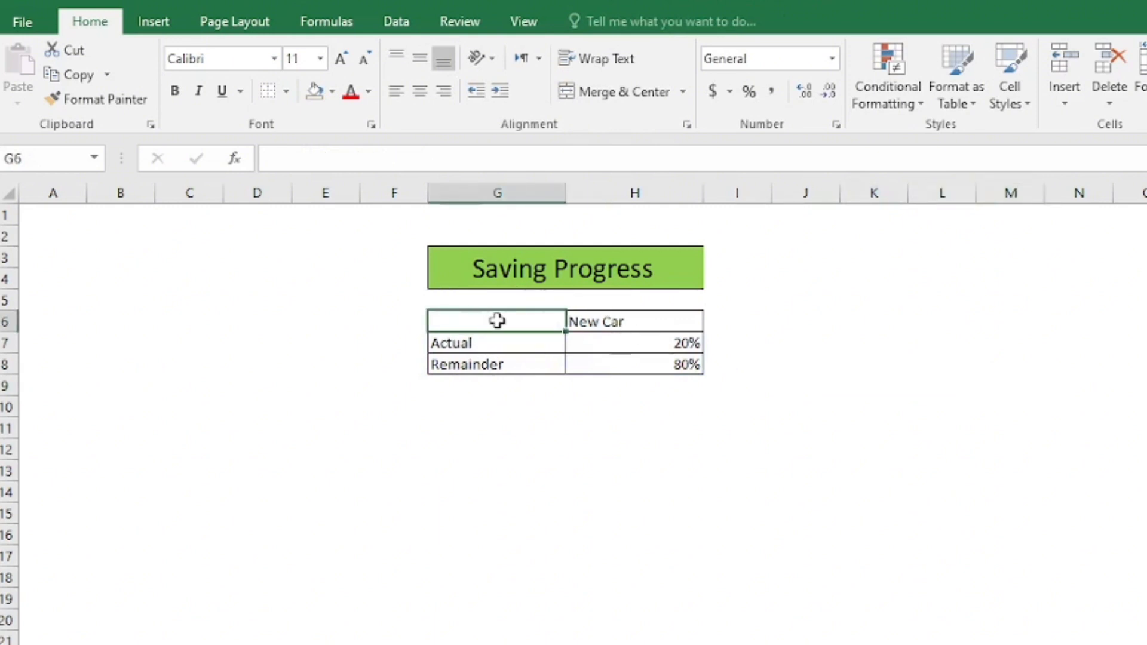
drag(497, 321, 641, 359)
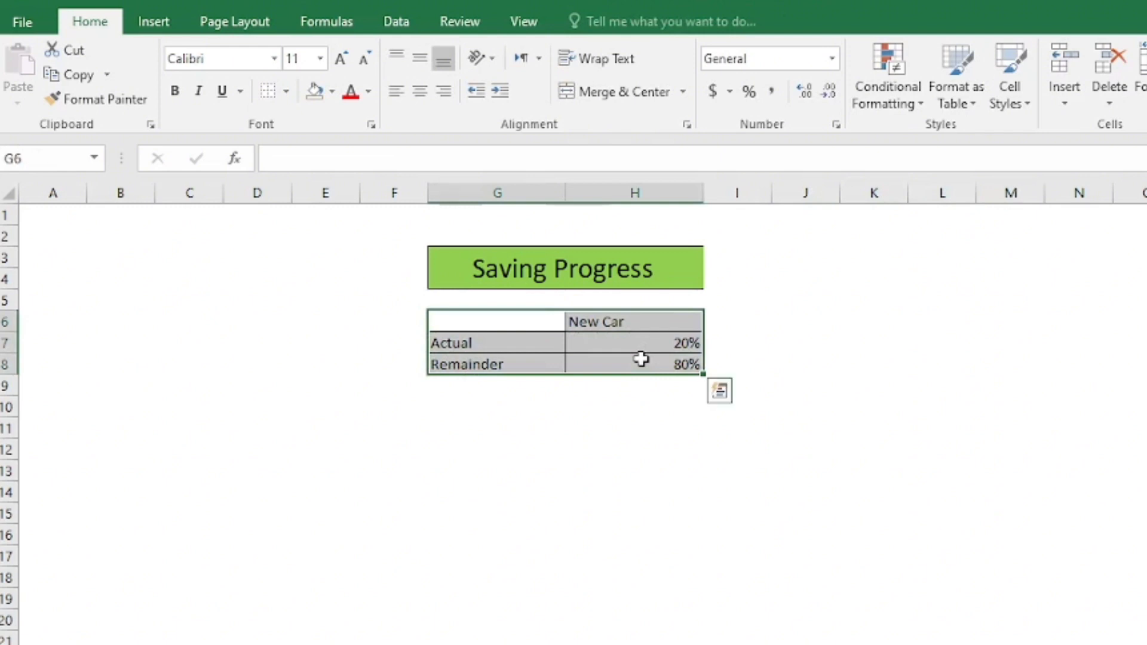
click(154, 24)
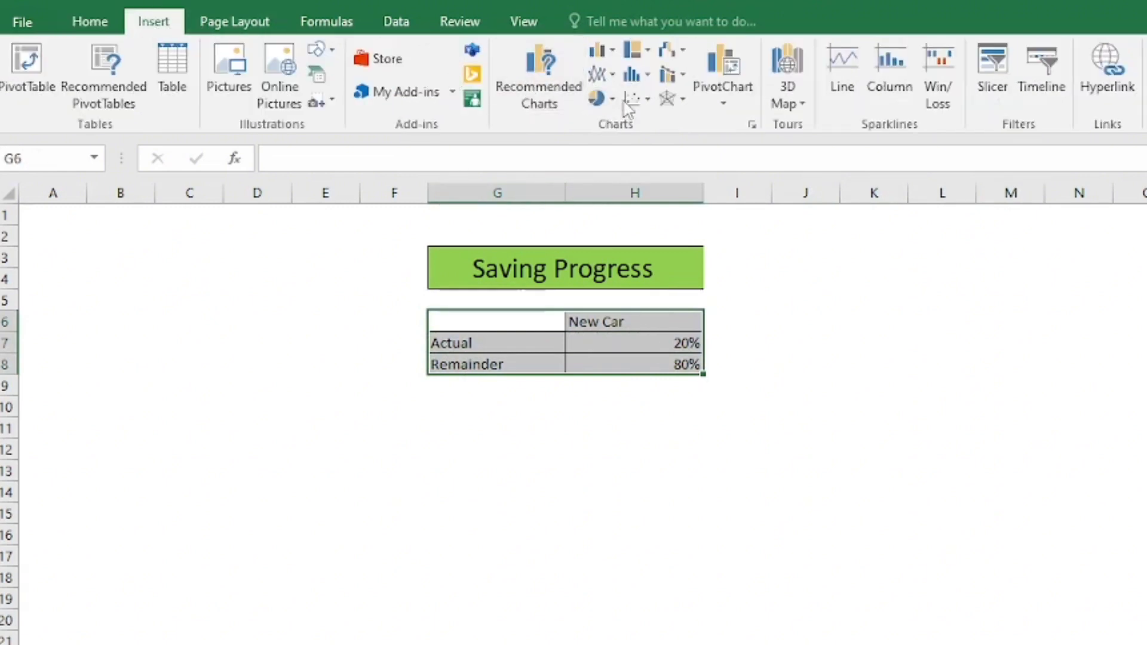
click(598, 99)
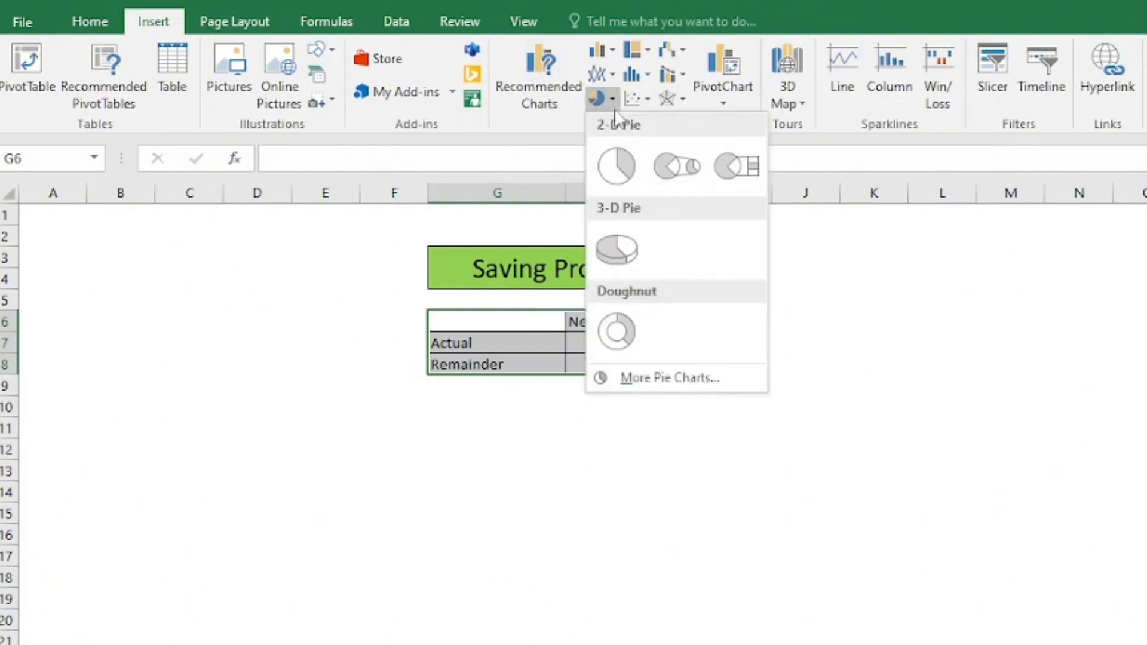
click(636, 337)
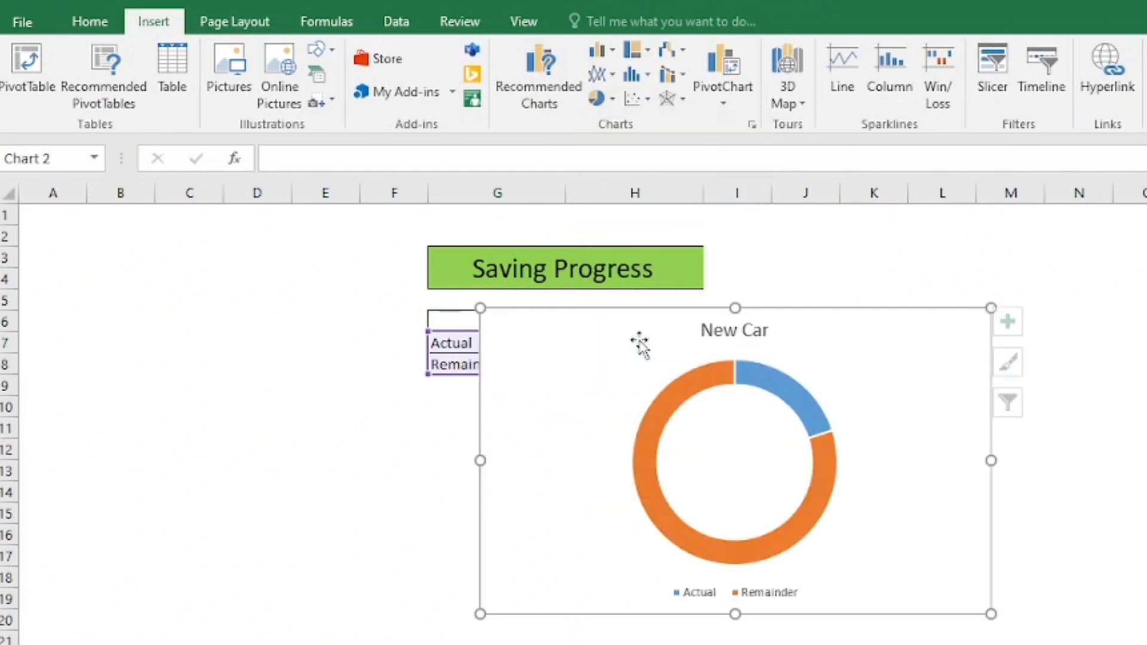
- Delete the legend from the New Car doughnut chart and shrink the chart to end around column J, row 15
click(749, 598)
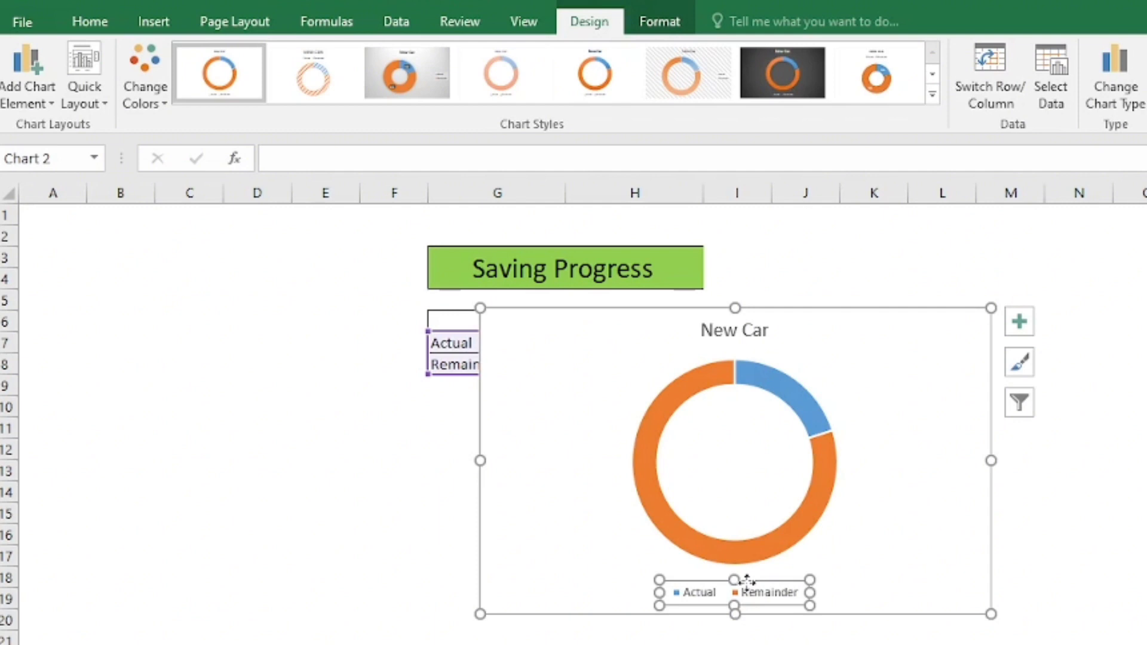
key(Delete)
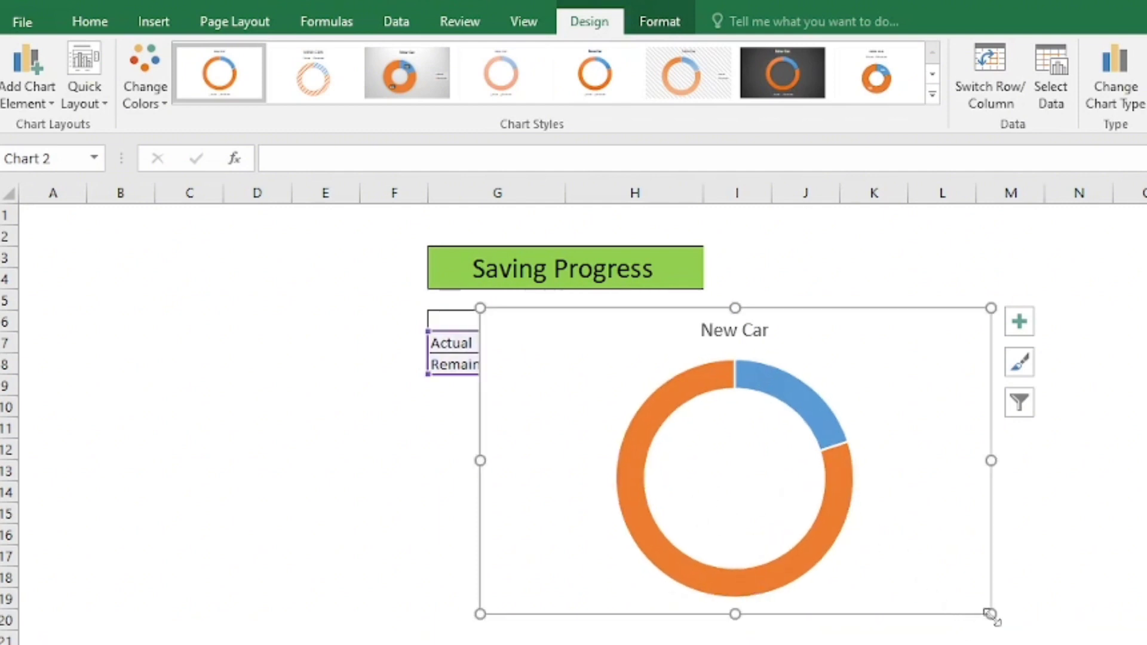
drag(991, 614, 807, 517)
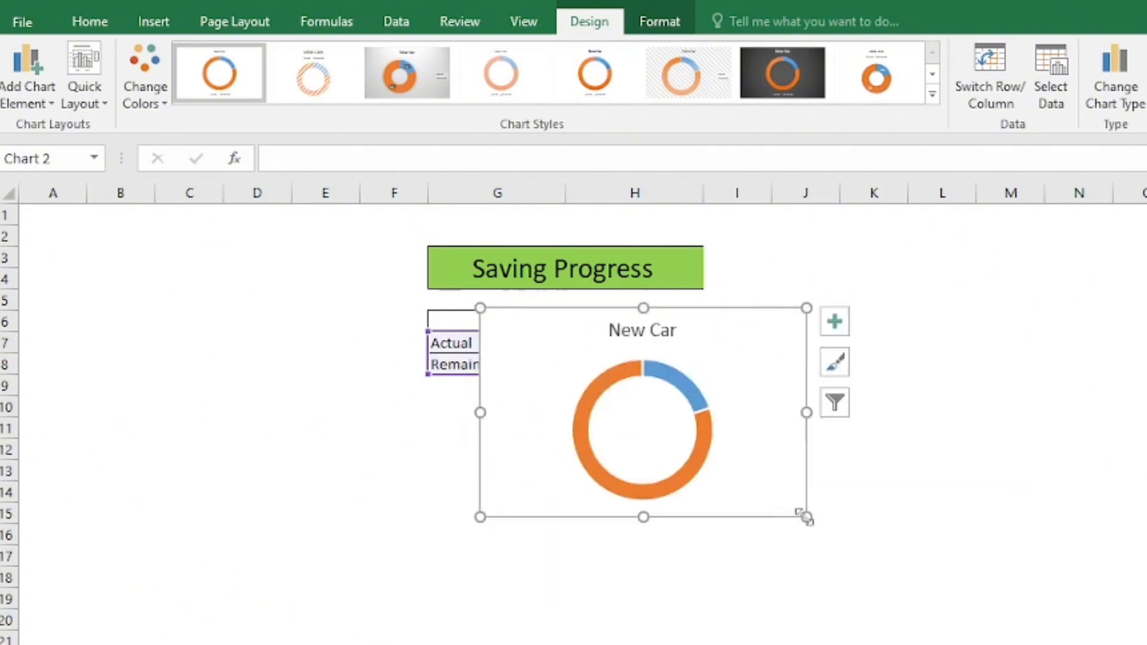
mouse_move(709, 415)
mouse_down()
mouse_move(658, 494)
mouse_move(706, 436)
mouse_up()
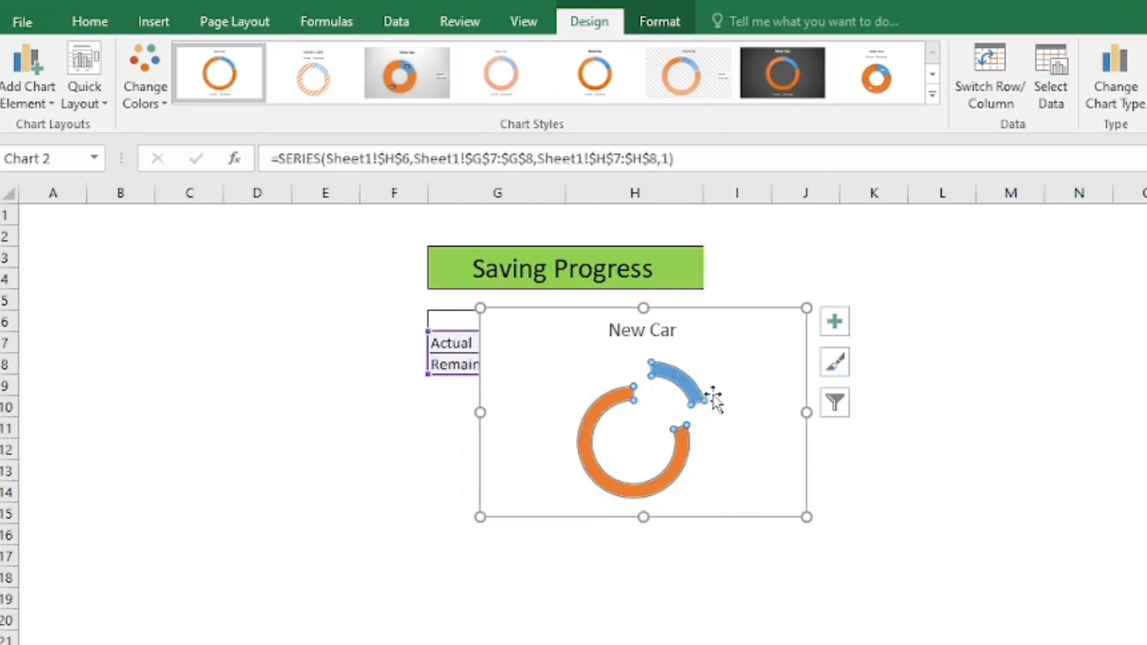
key(ctrl+z)
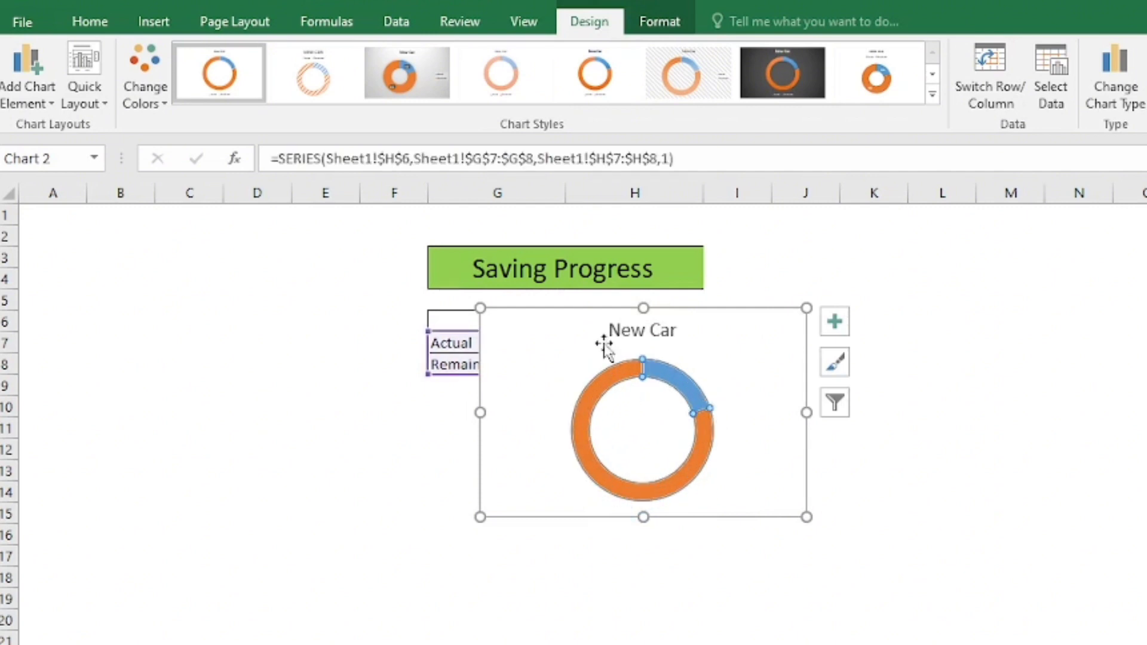
drag(468, 375, 458, 404)
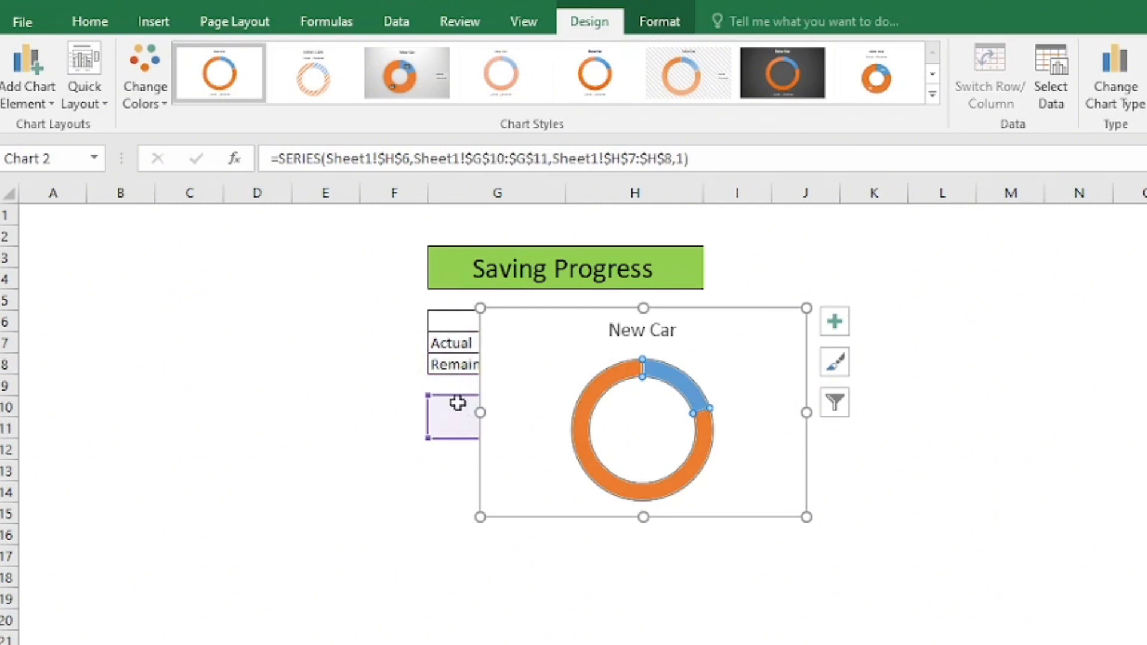
key(ctrl+z)
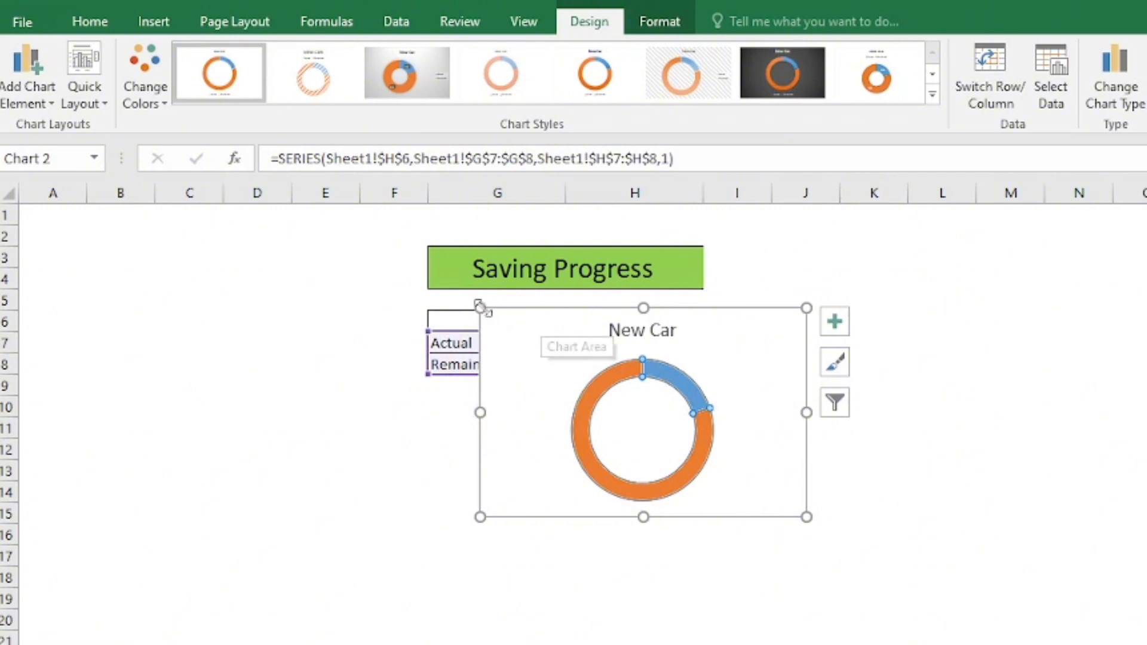
- Resize the doughnut chart and place it directly below the table, spanning about rows 9 to 18 from column G to I
drag(481, 309, 591, 367)
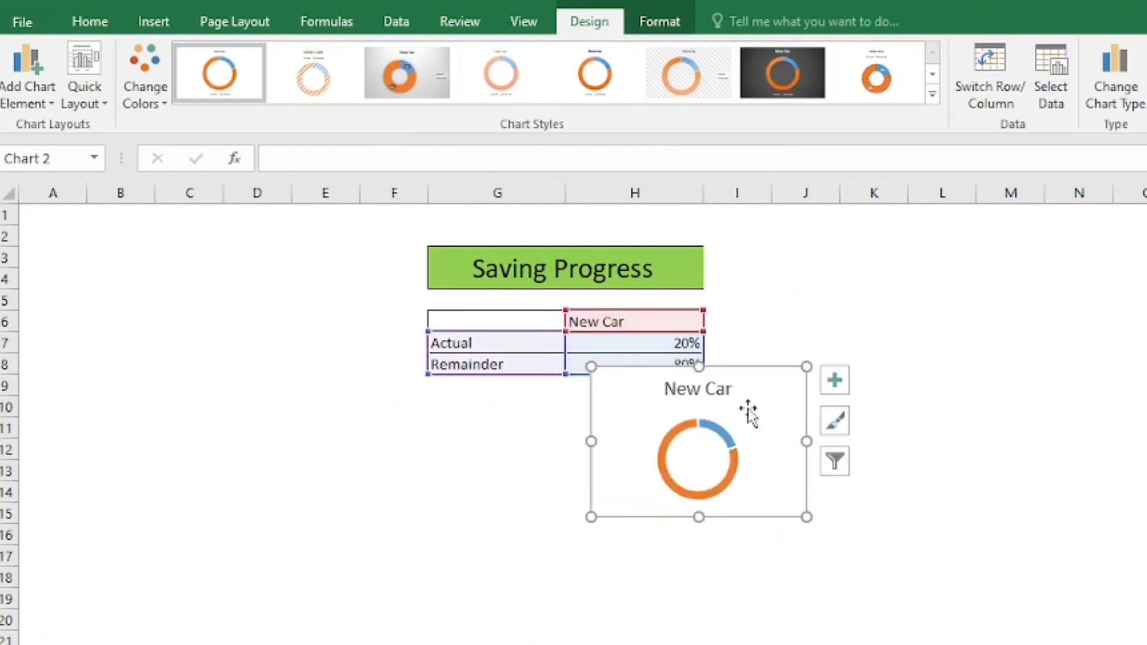
drag(743, 412, 610, 428)
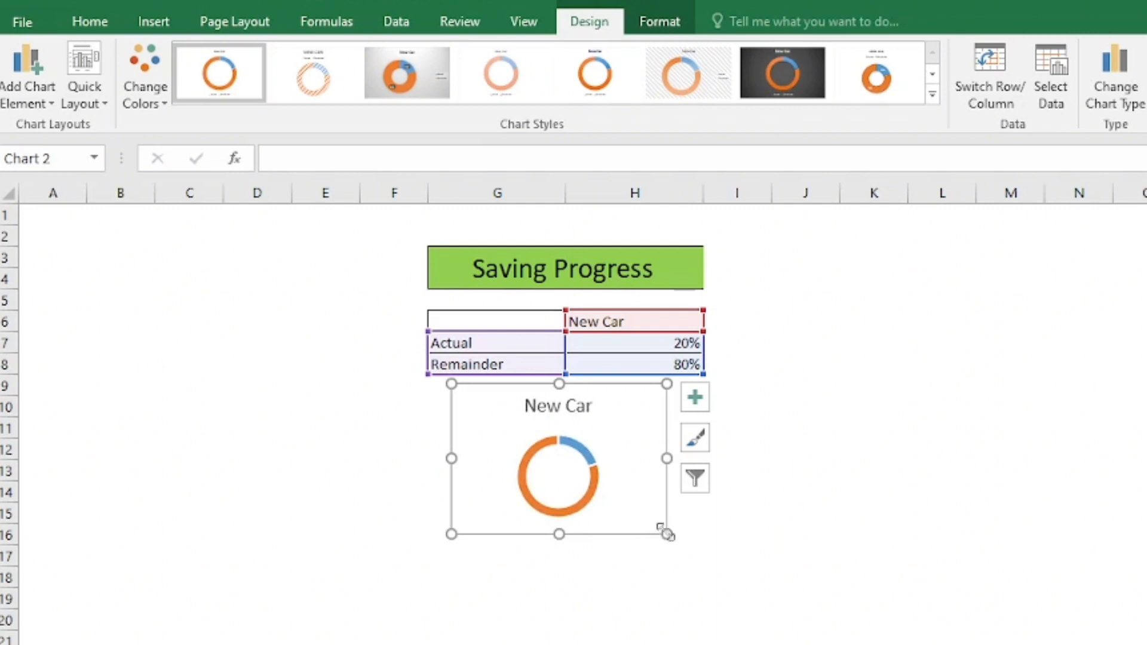
drag(666, 533, 722, 579)
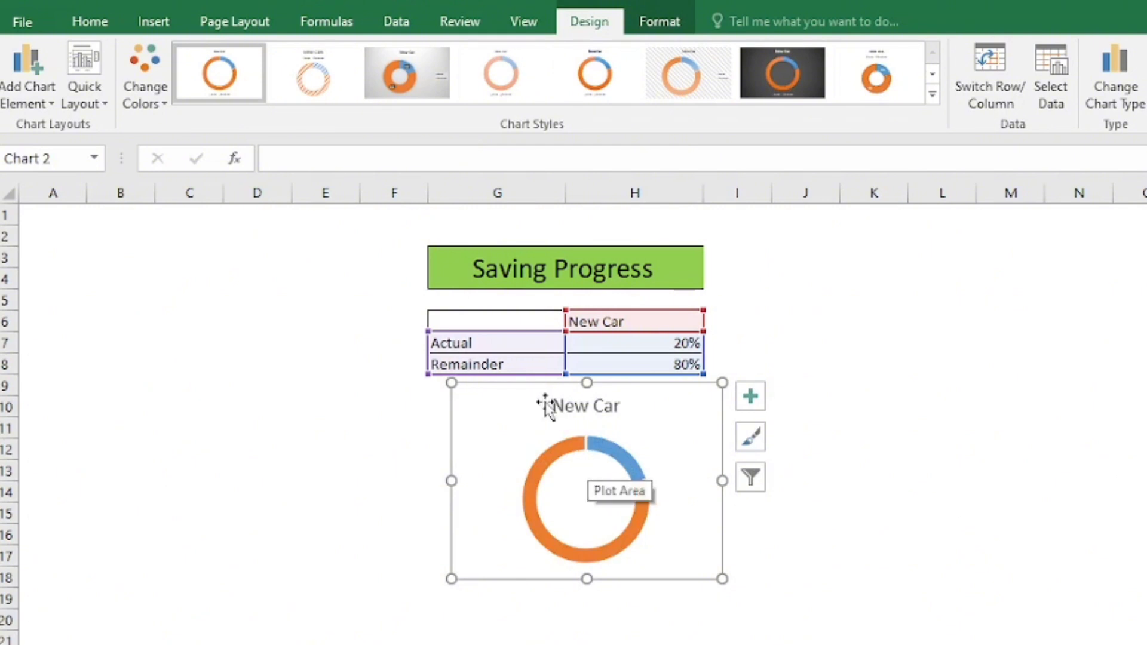
- Add a text box reading 20% over the New Car doughnut chart and set its font size to 28
click(157, 23)
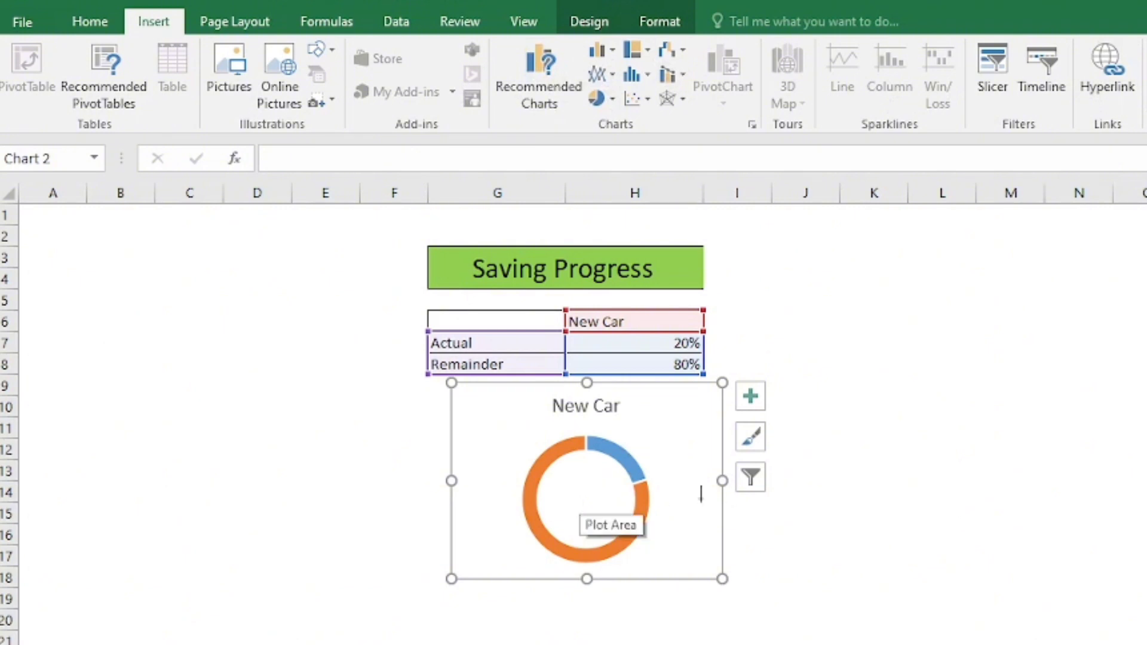
click(578, 502)
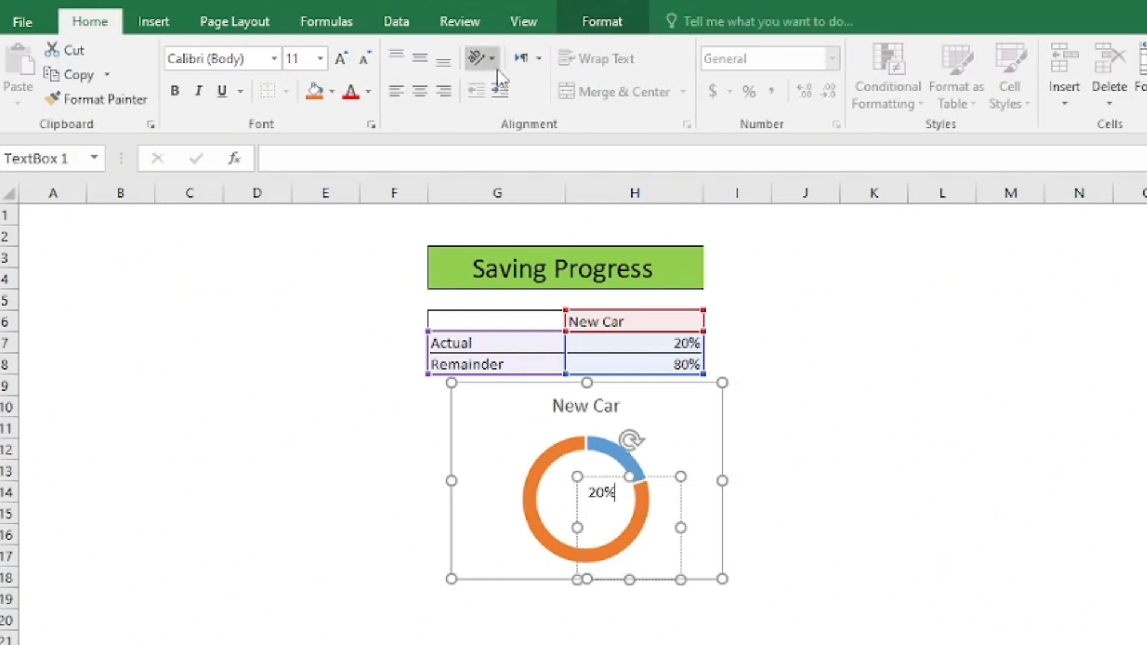
key(ctrl+a)
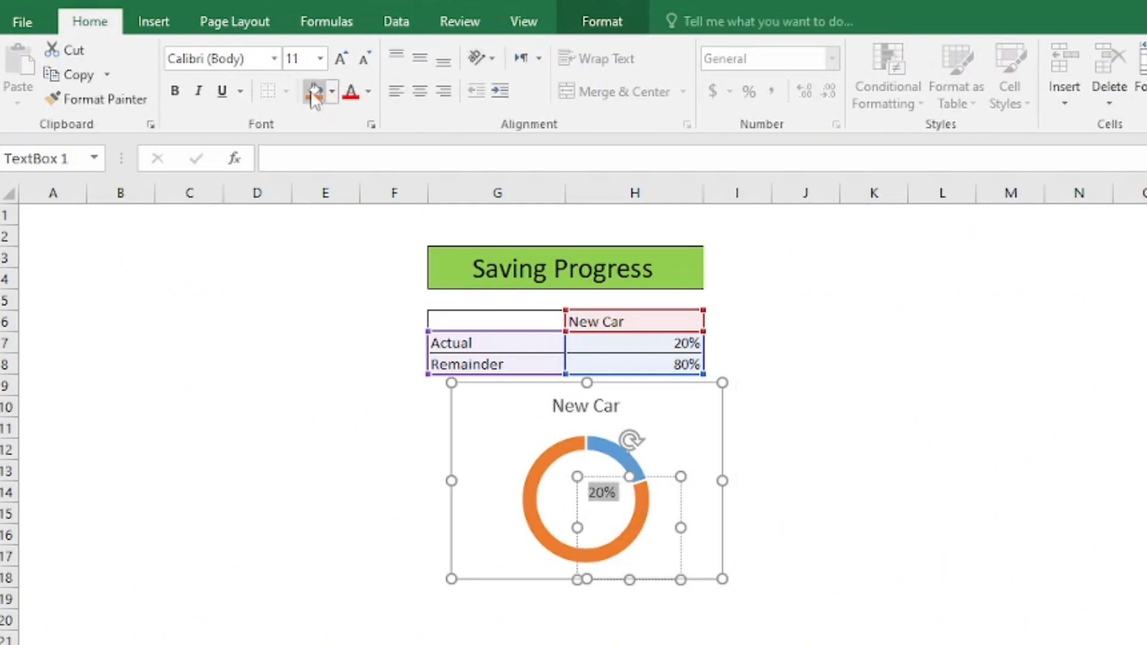
click(322, 60)
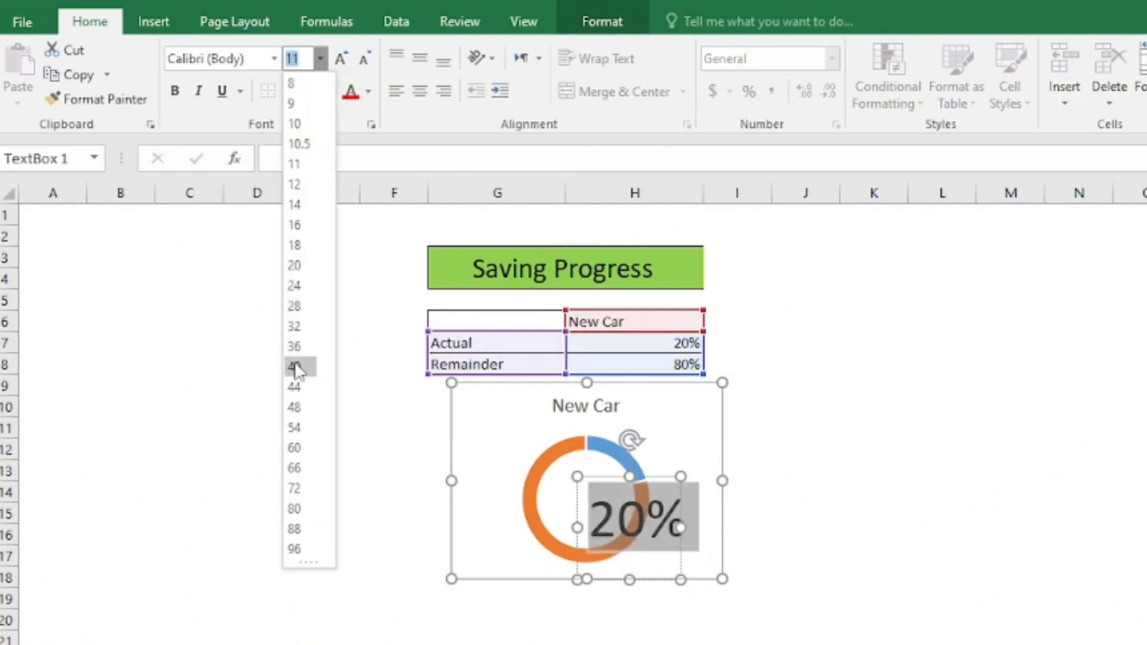
click(297, 306)
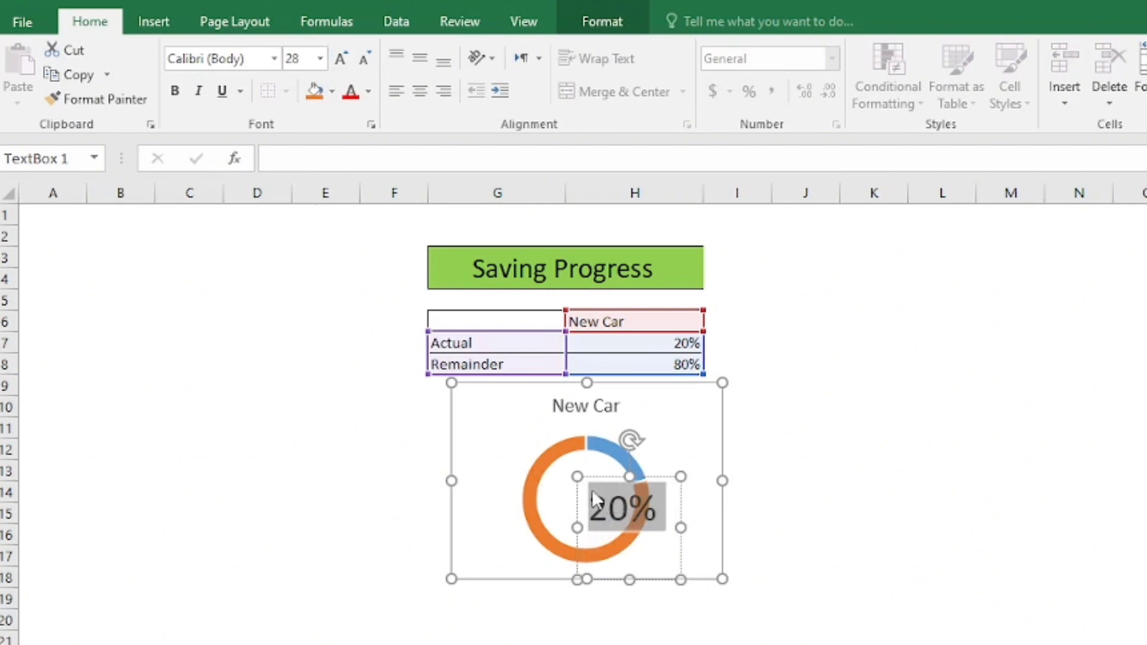
- Reposition the doughnut ring and the 20% text box inside the chart so the text sits within the ring's hole
click(552, 464)
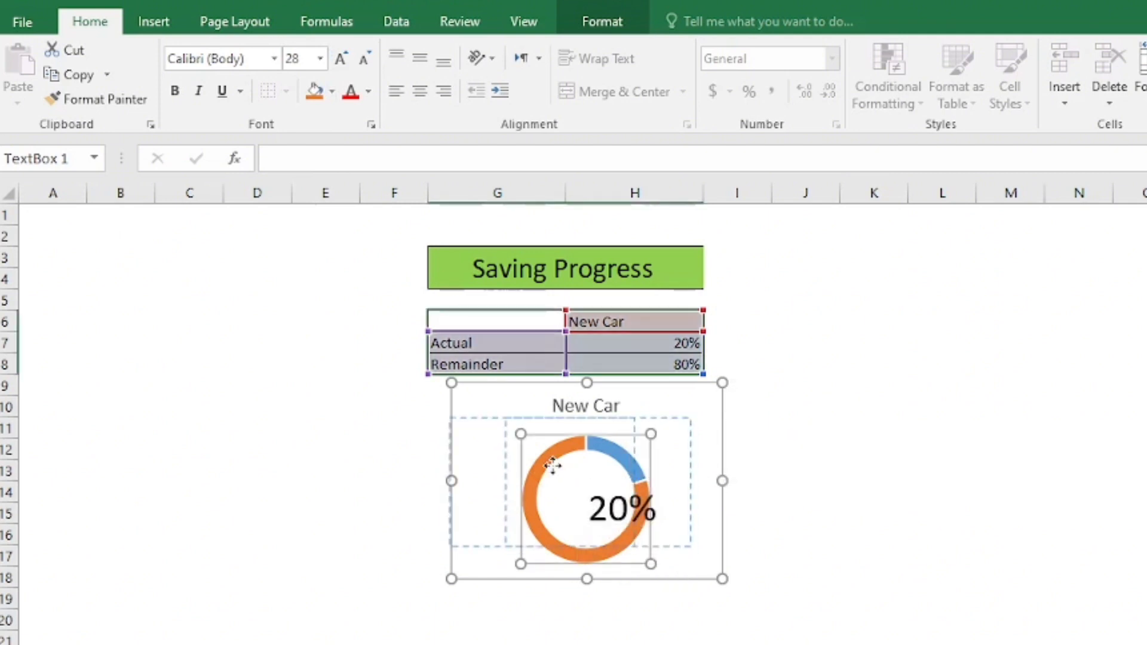
drag(551, 465, 553, 467)
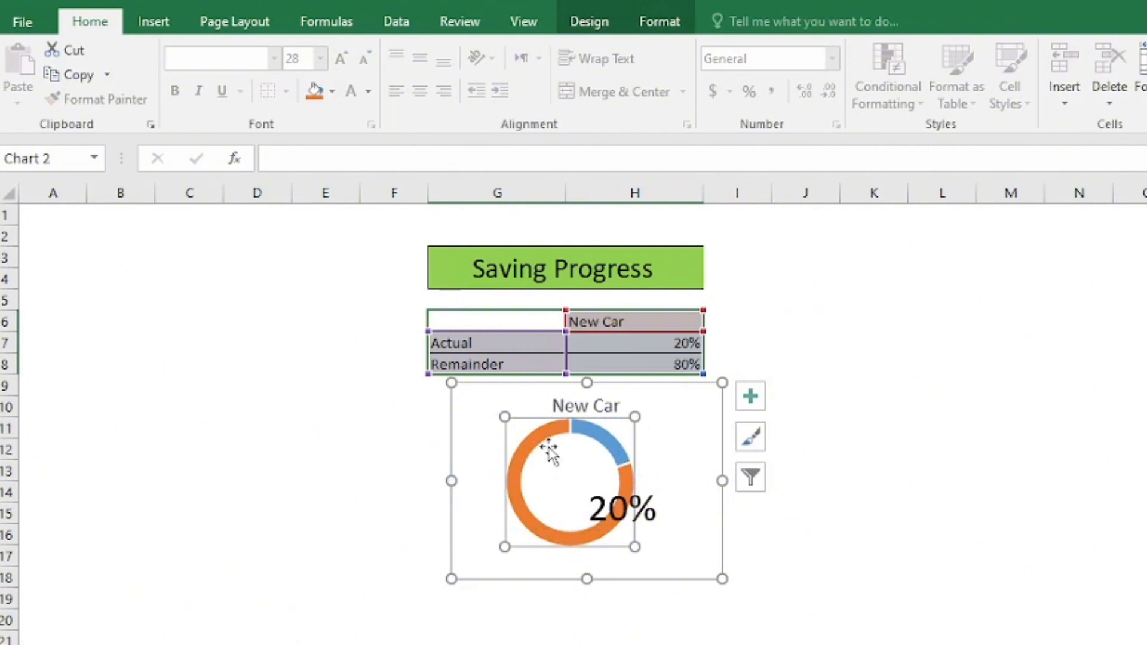
drag(549, 452, 580, 482)
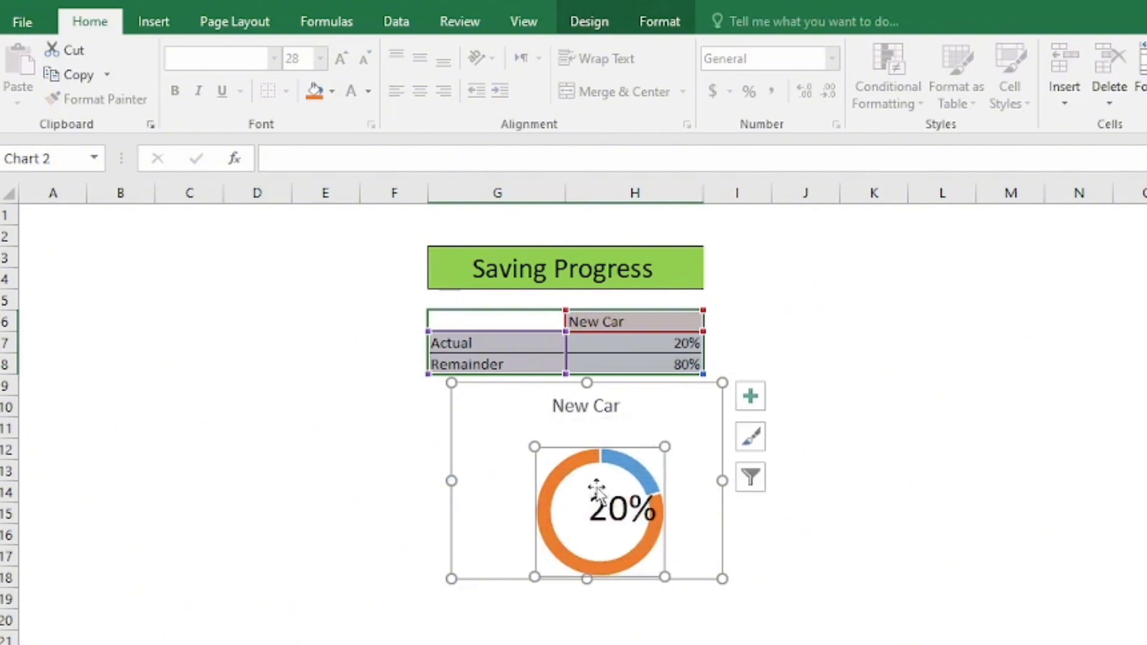
click(634, 515)
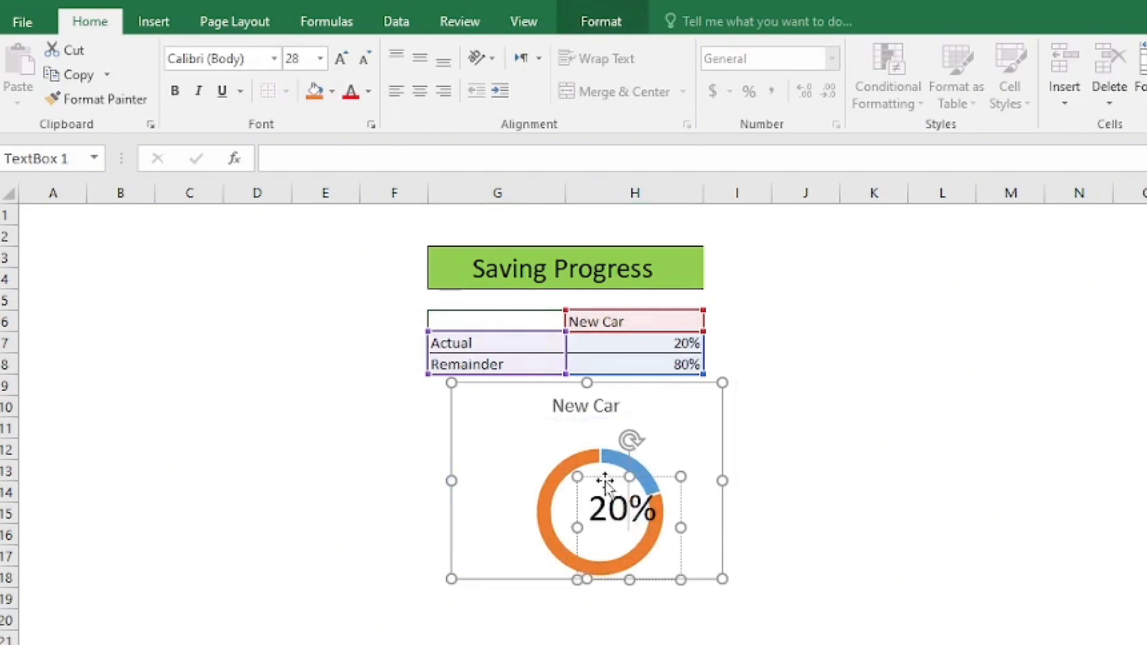
drag(610, 476, 596, 474)
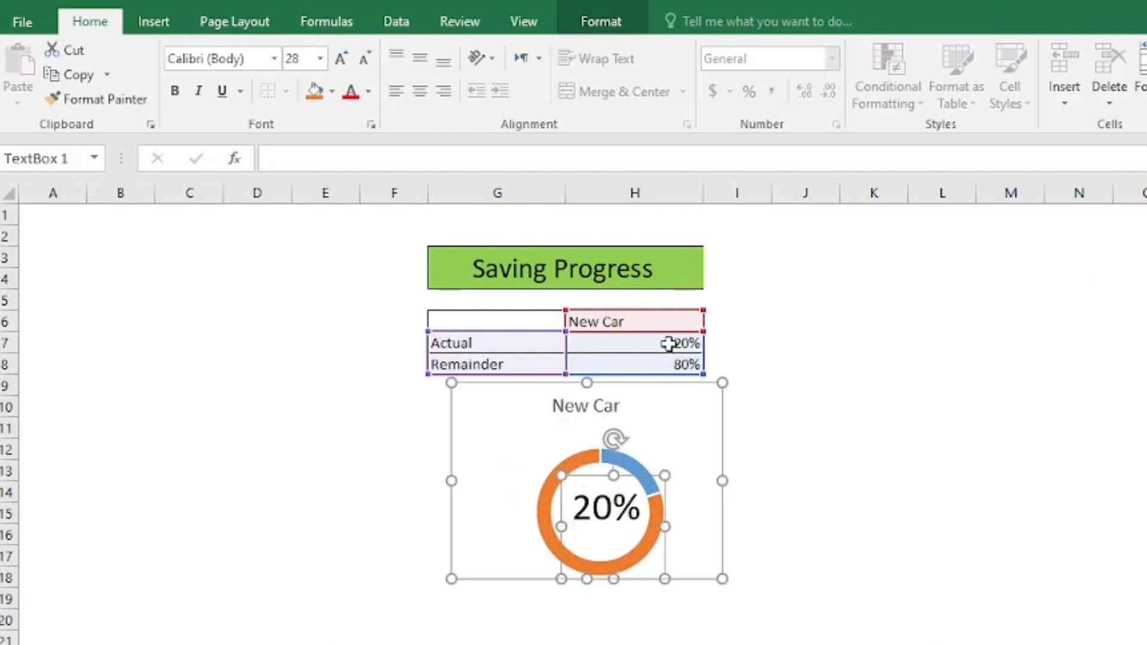
- Fill the Actual slice of the New Car doughnut with standard red
click(571, 463)
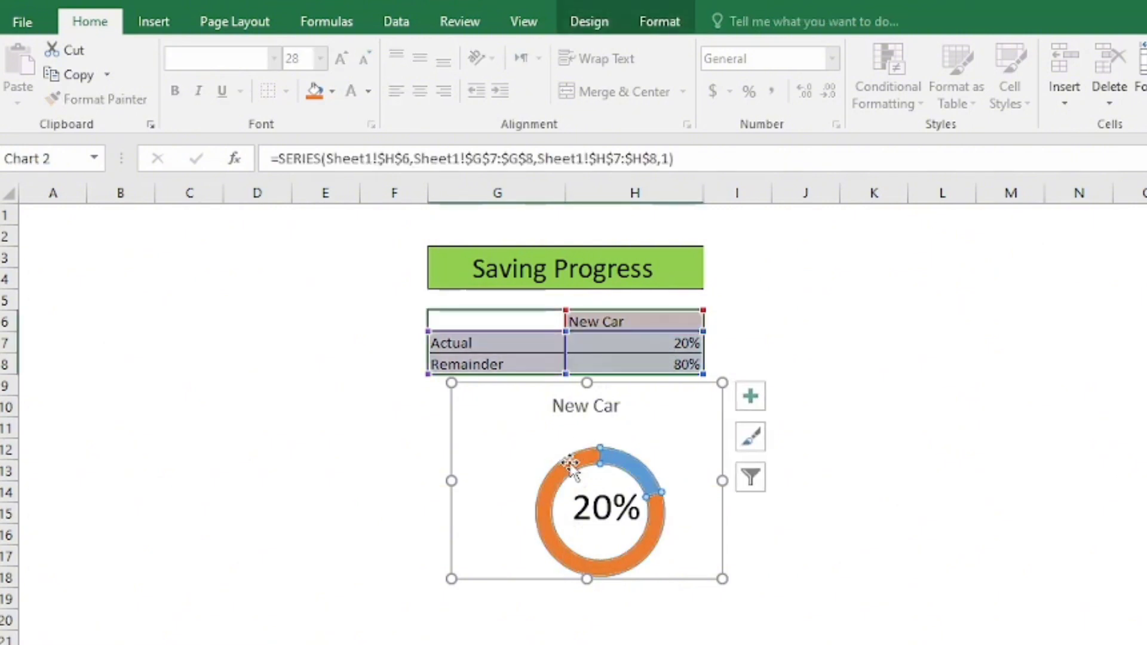
double_click(632, 484)
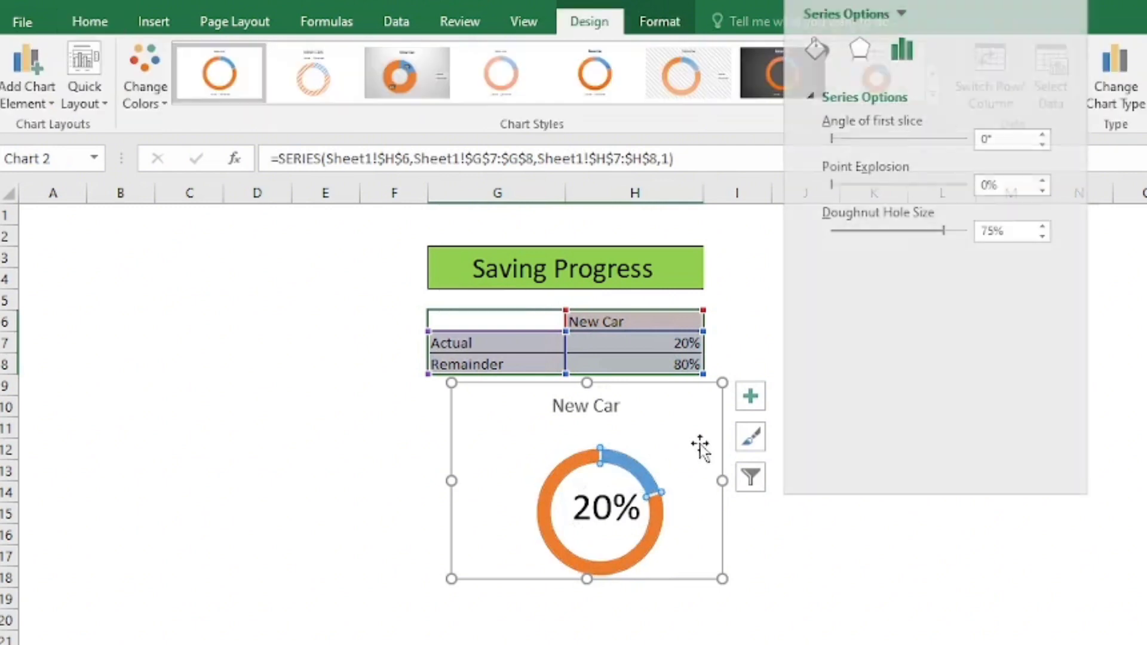
click(819, 51)
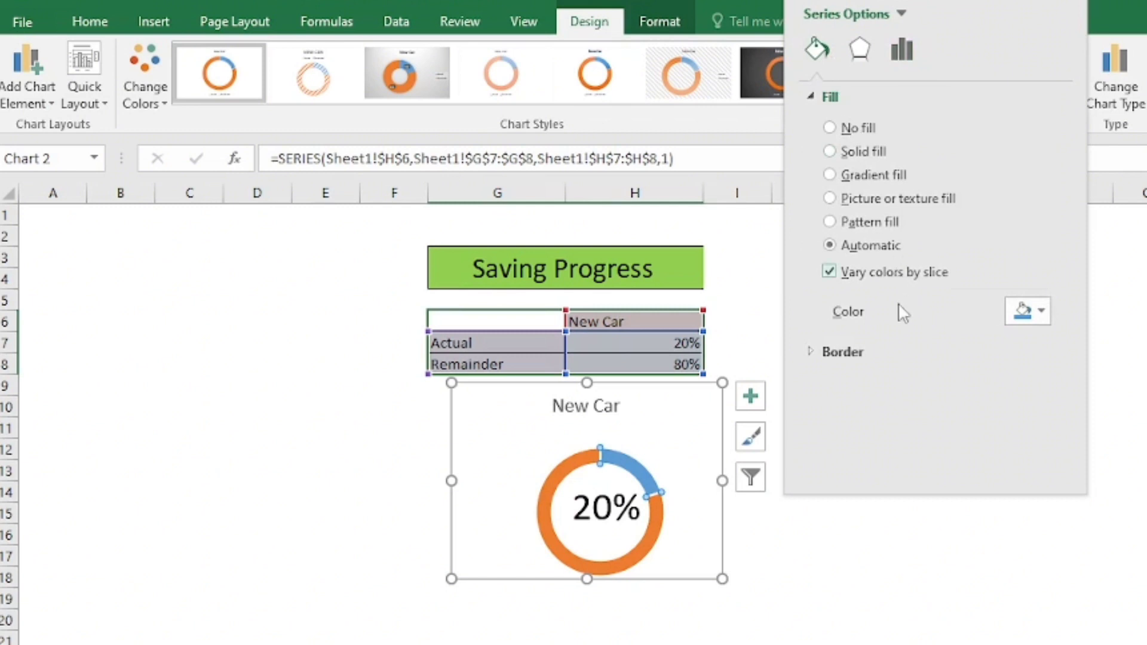
click(1028, 311)
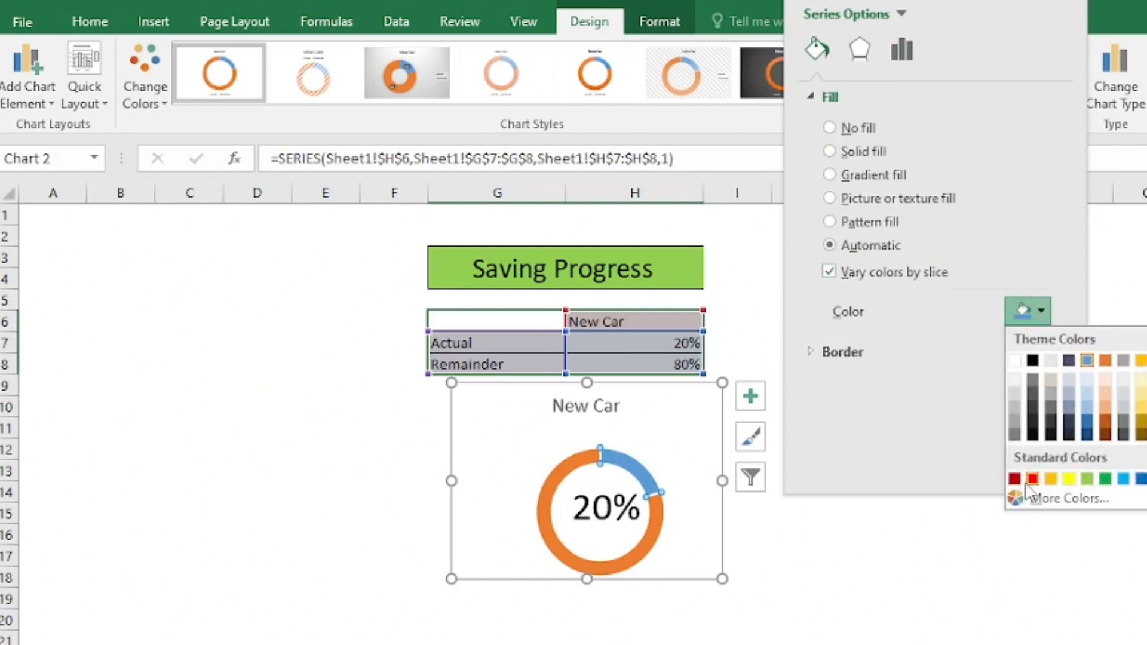
click(1033, 479)
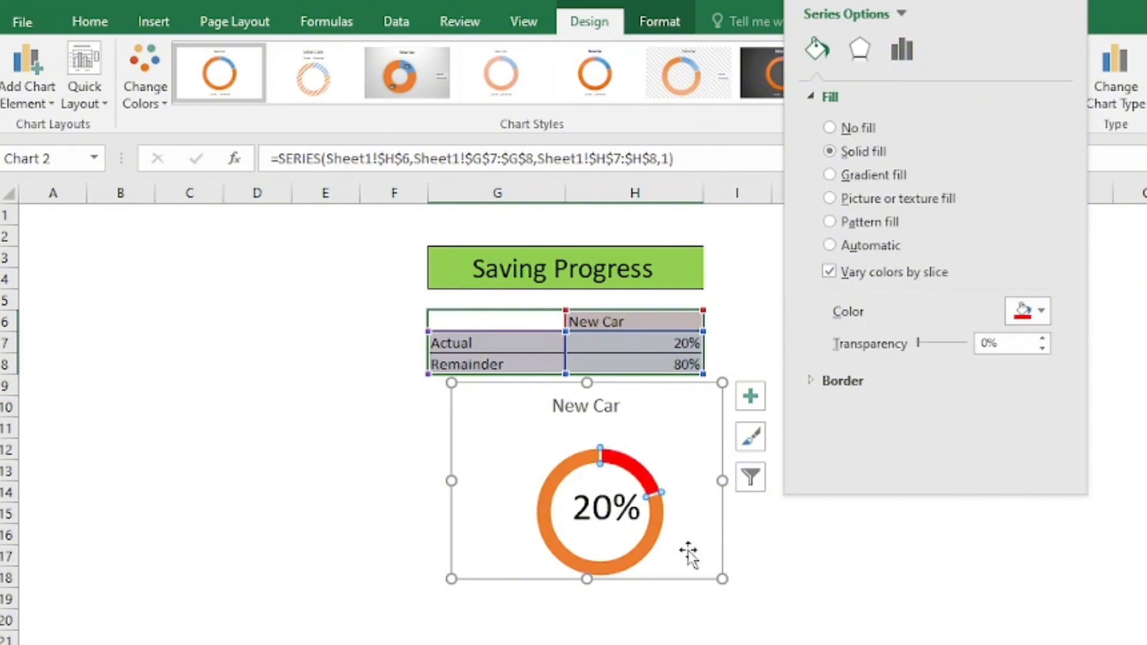
- Fill the Remainder slice of the doughnut with standard green
click(653, 541)
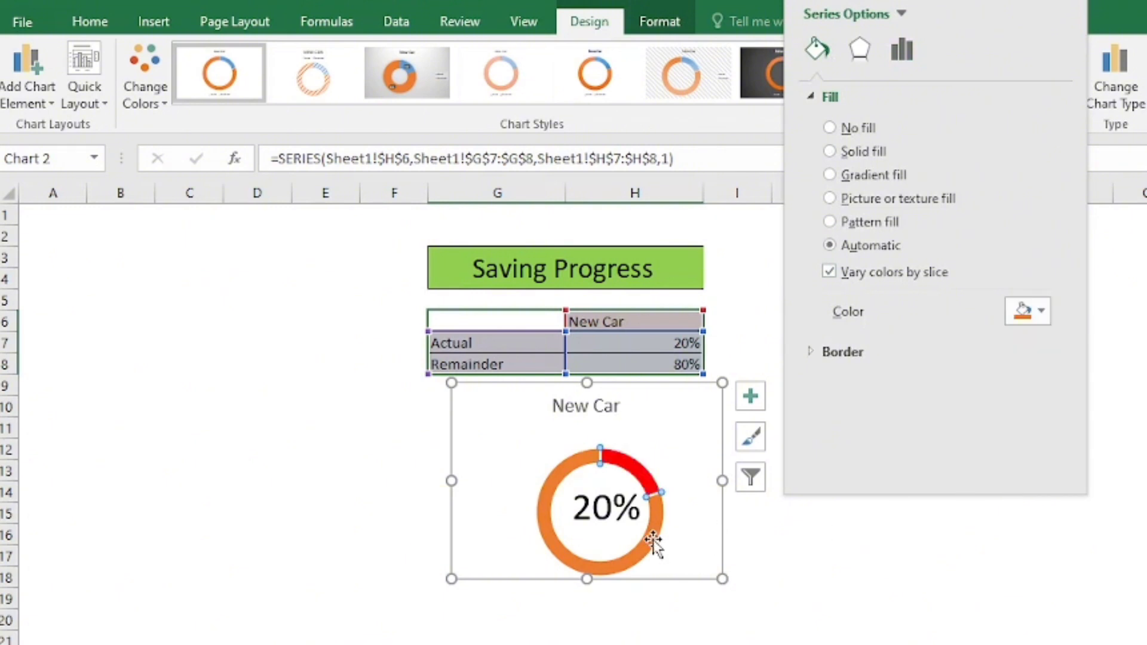
click(1040, 317)
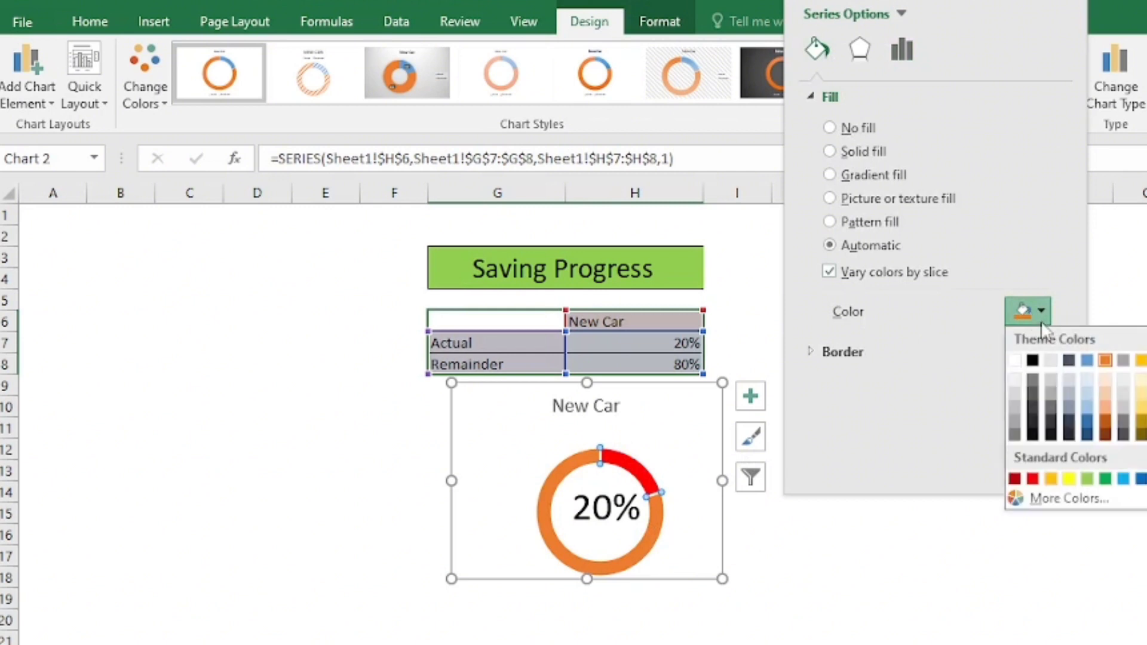
click(1106, 479)
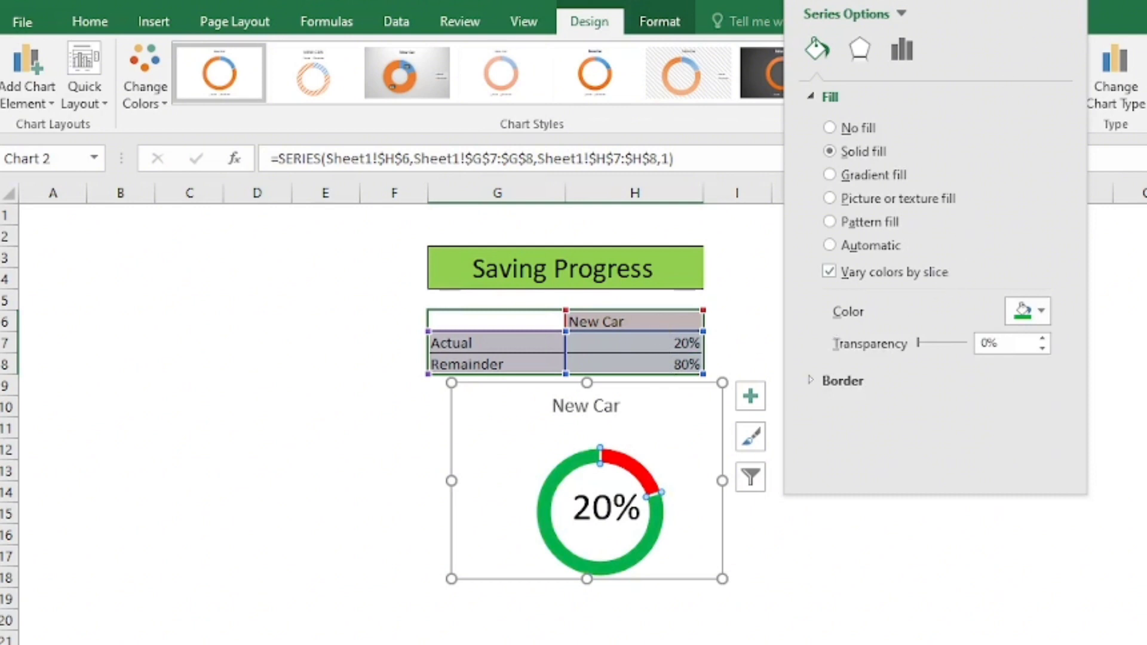
- Set the Actual percentage in H7 to 100%
click(651, 345)
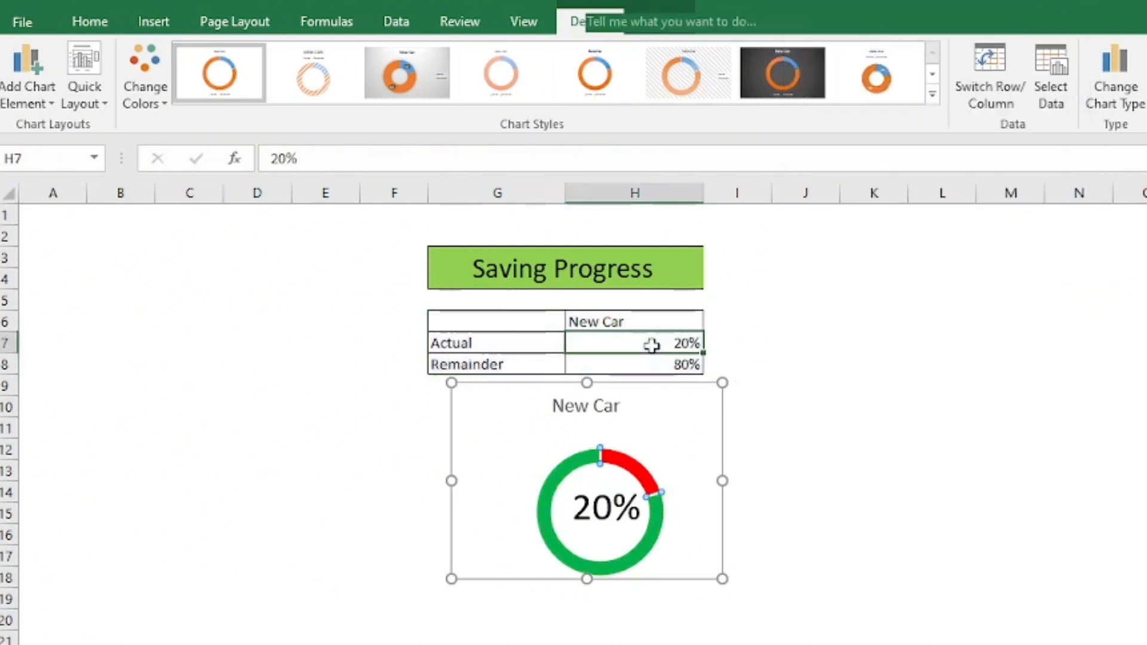
double_click(651, 345)
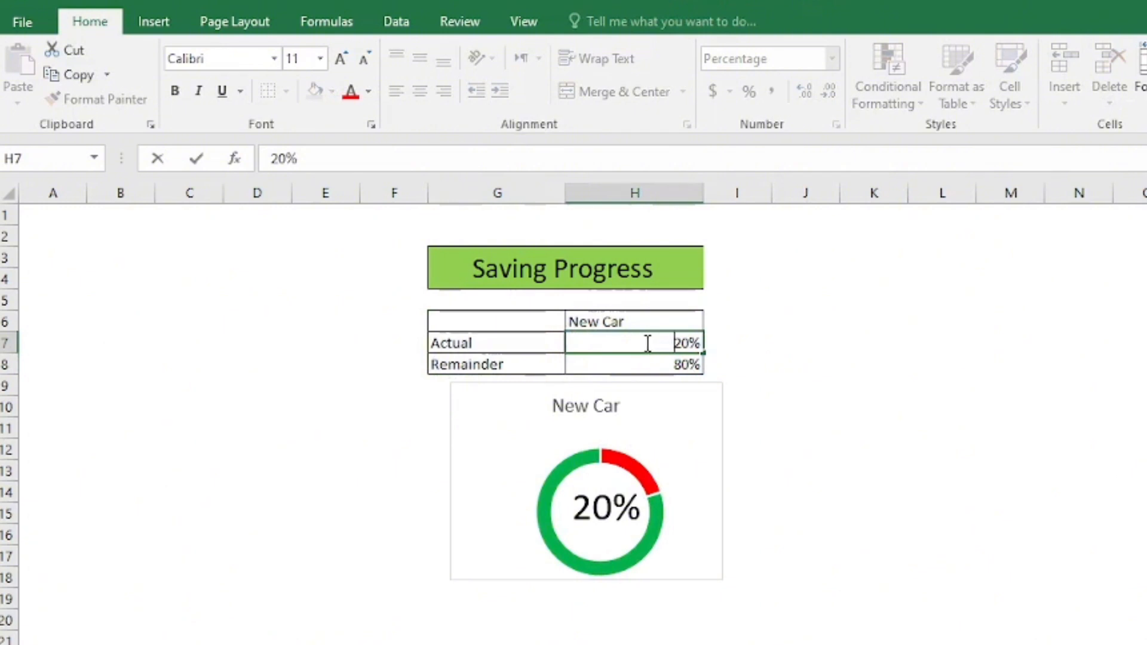
key(Right)
key(BackSpace)
text(10)
key(Return)
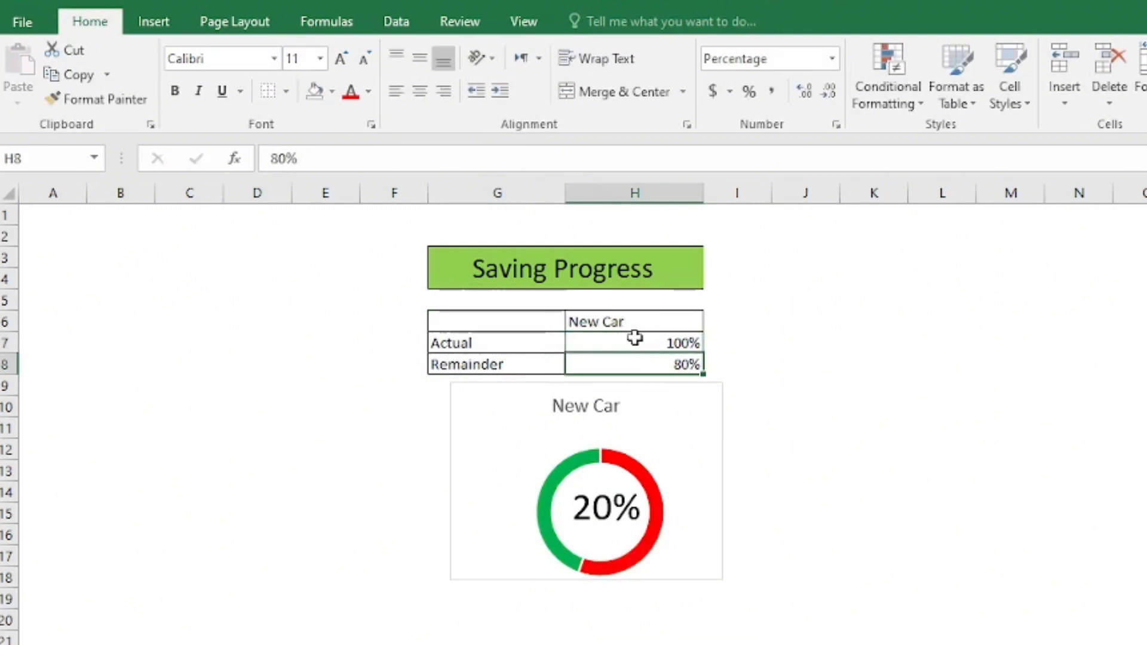
- Set the Remainder percentage in H8 to 0%
double_click(682, 365)
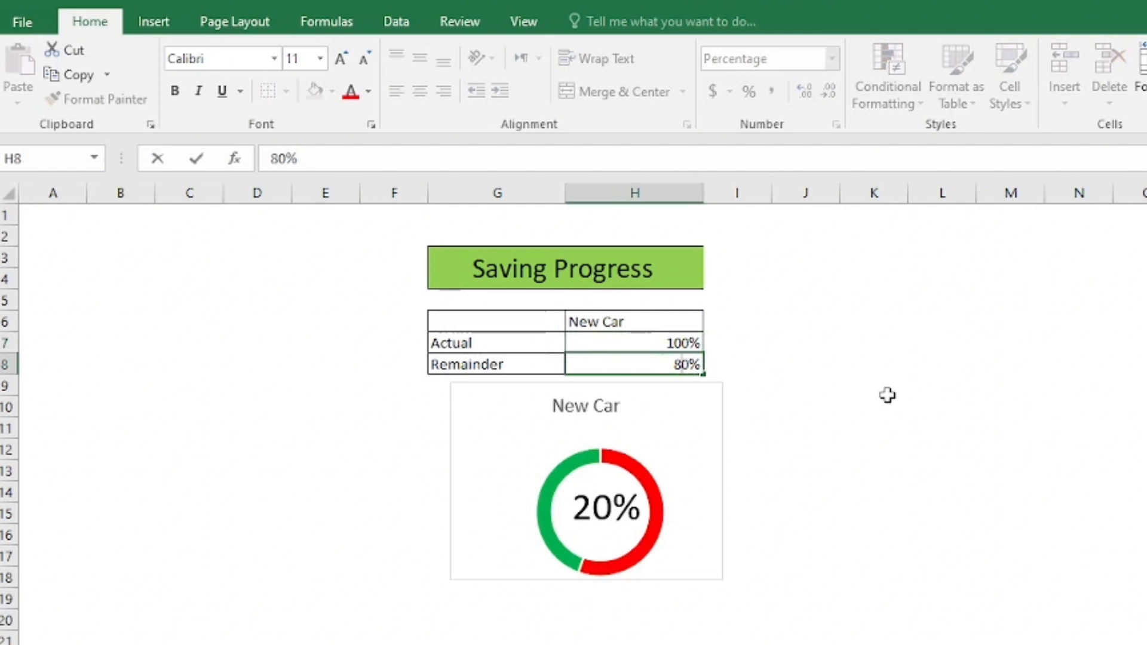
text(=)
key(BackSpace)
key(BackSpace)
key(Return)
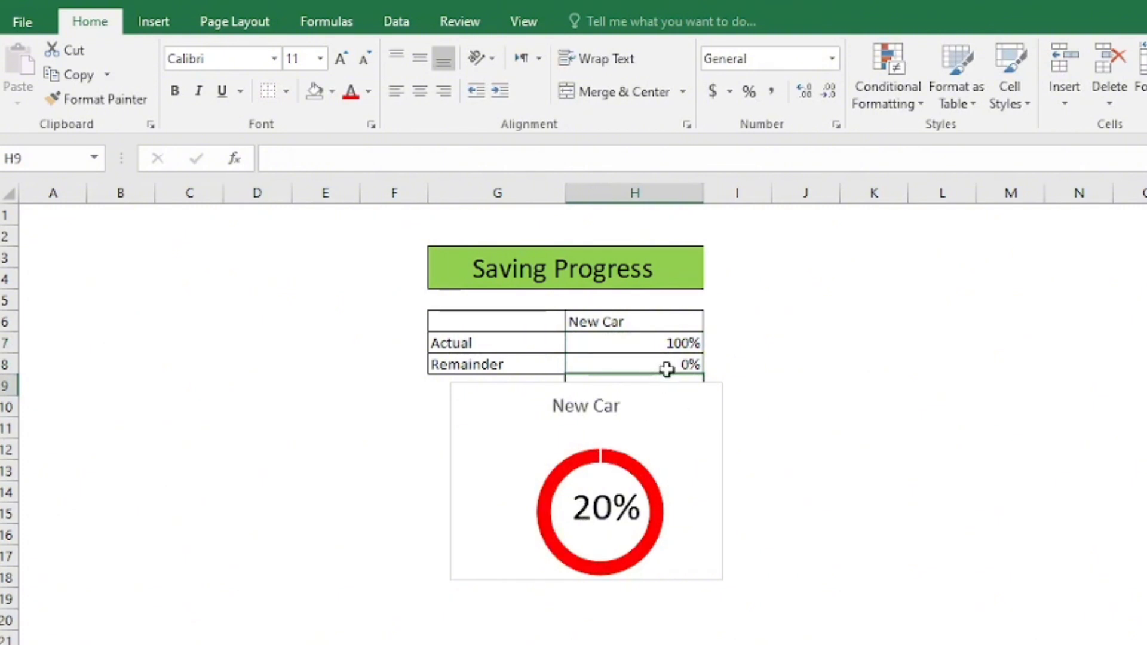
- Set the Actual percentage in H7 to 80% and the Remainder percentage in H8 to 20%
click(674, 345)
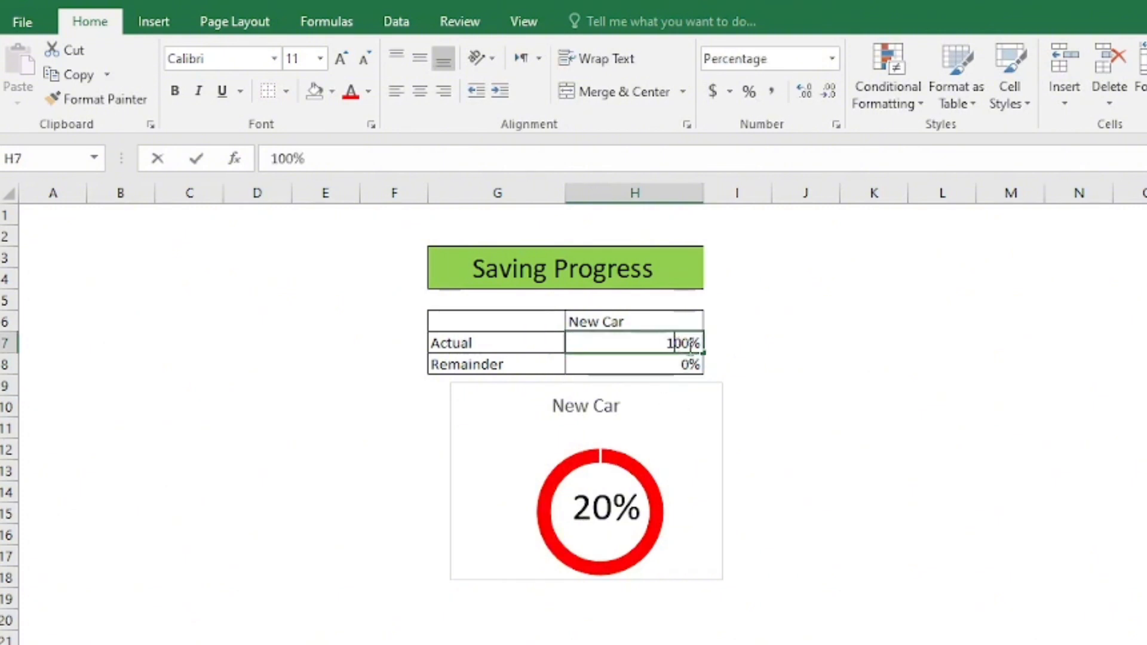
double_click(674, 344)
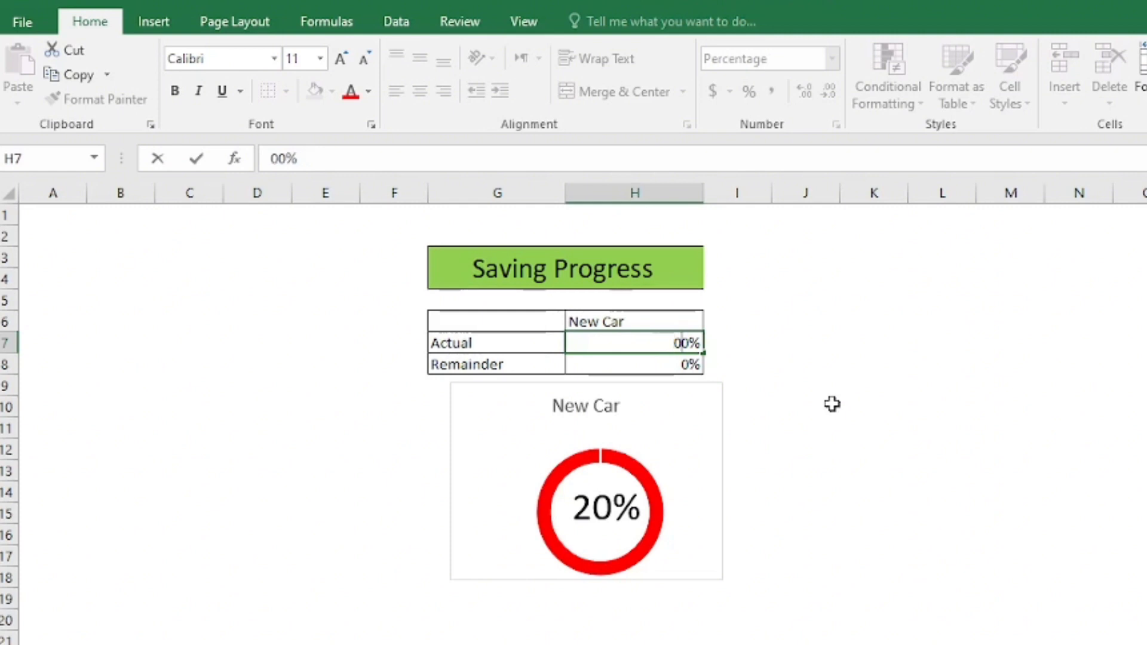
text(8)
key(Return)
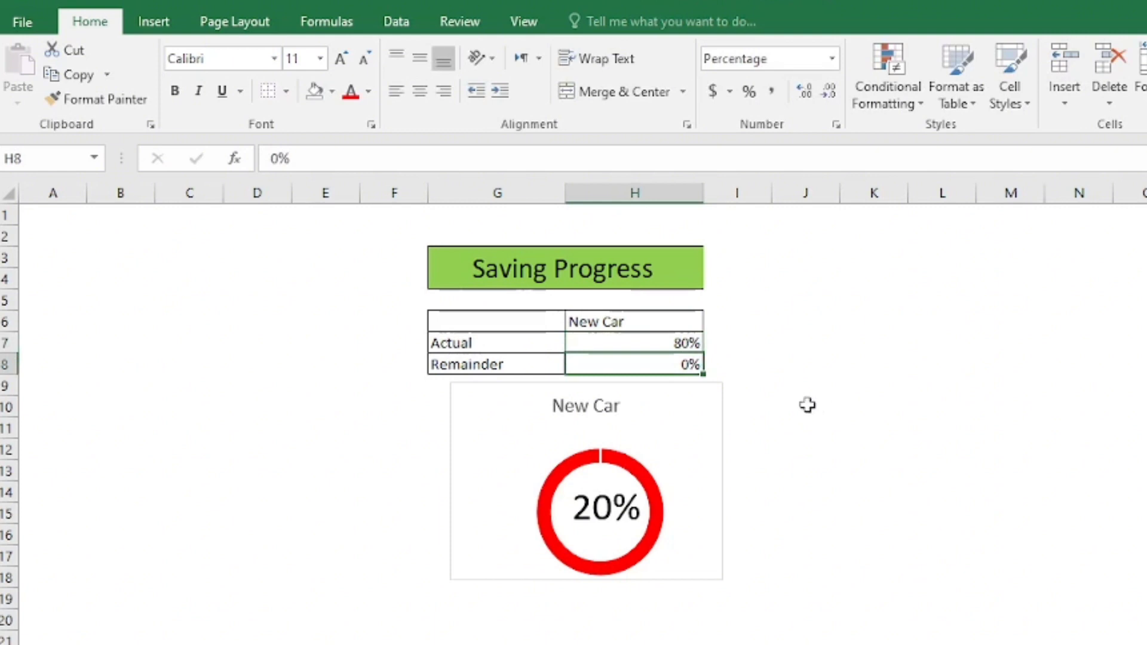
double_click(673, 364)
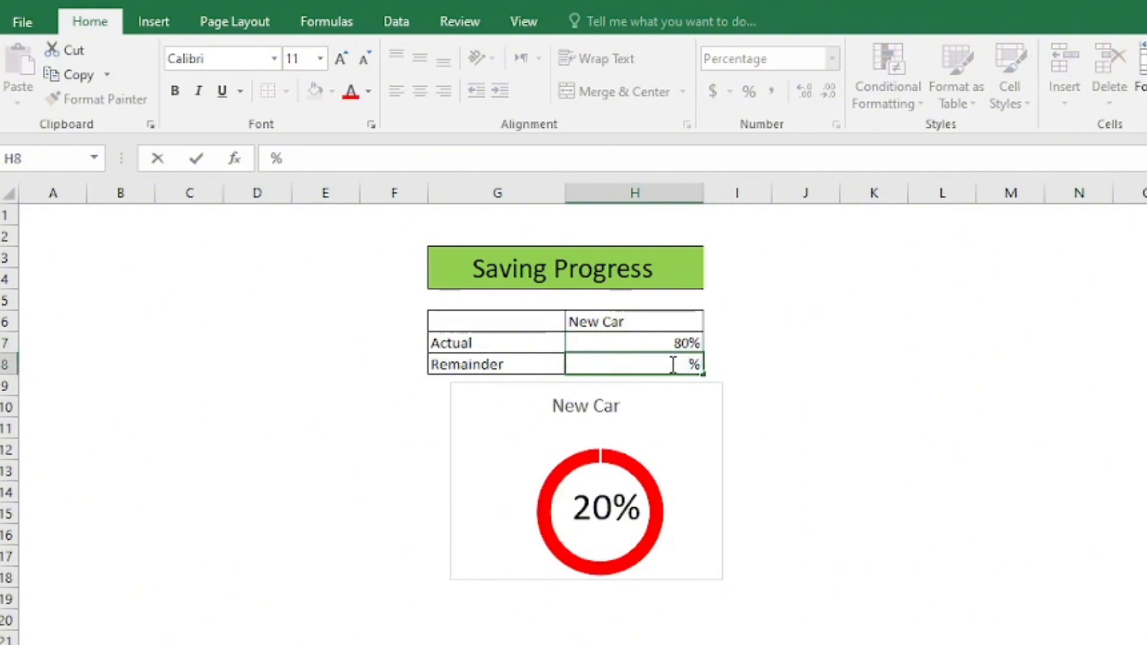
text(20)
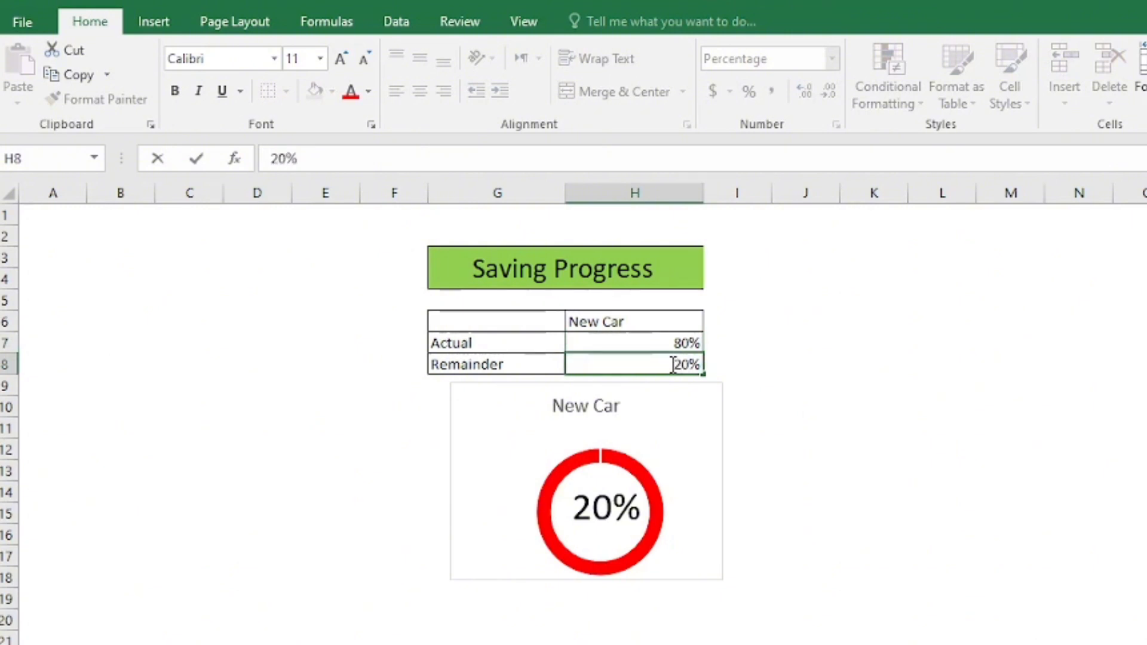
key(Return)
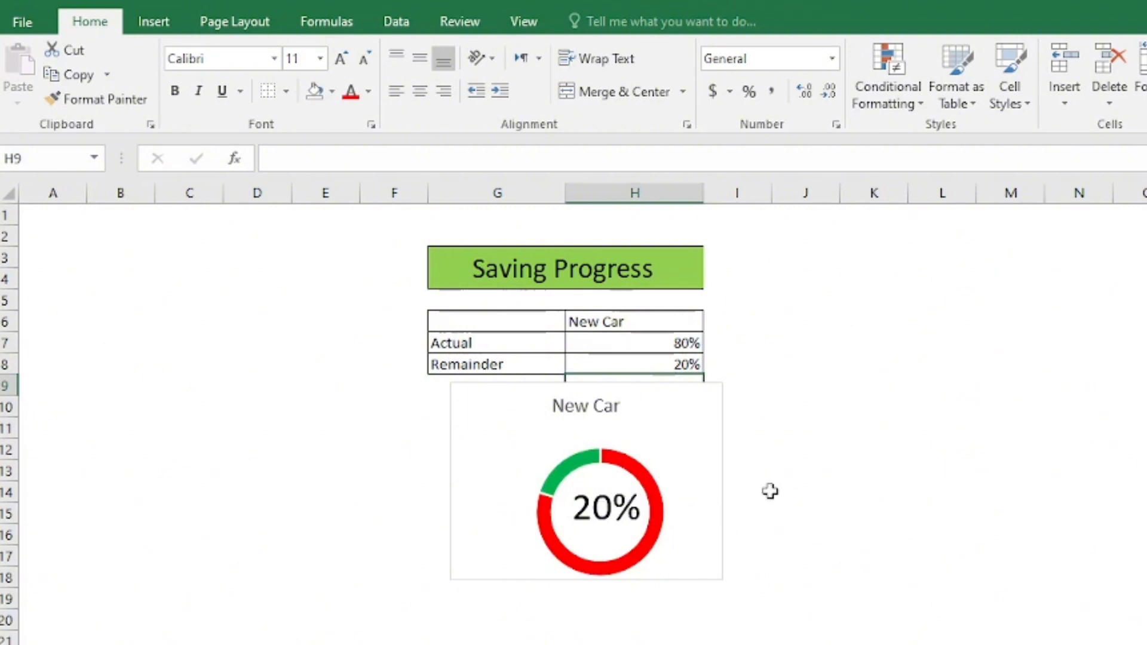
- Enter the note "its done" in cell J13 beside the chart
click(790, 476)
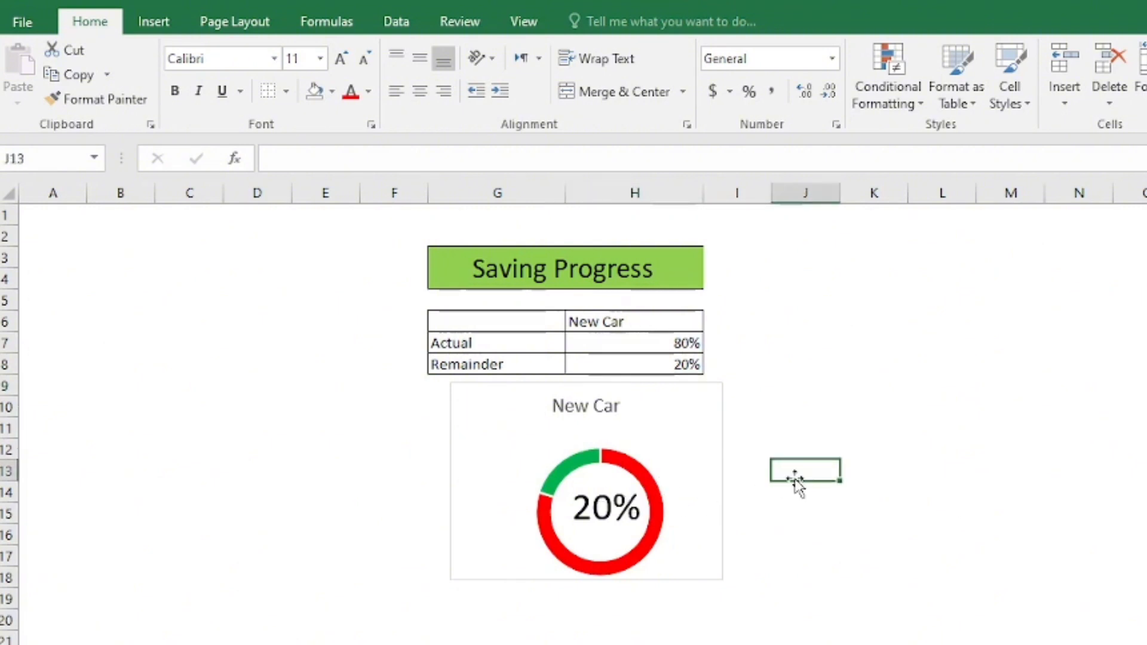
text(its dp)
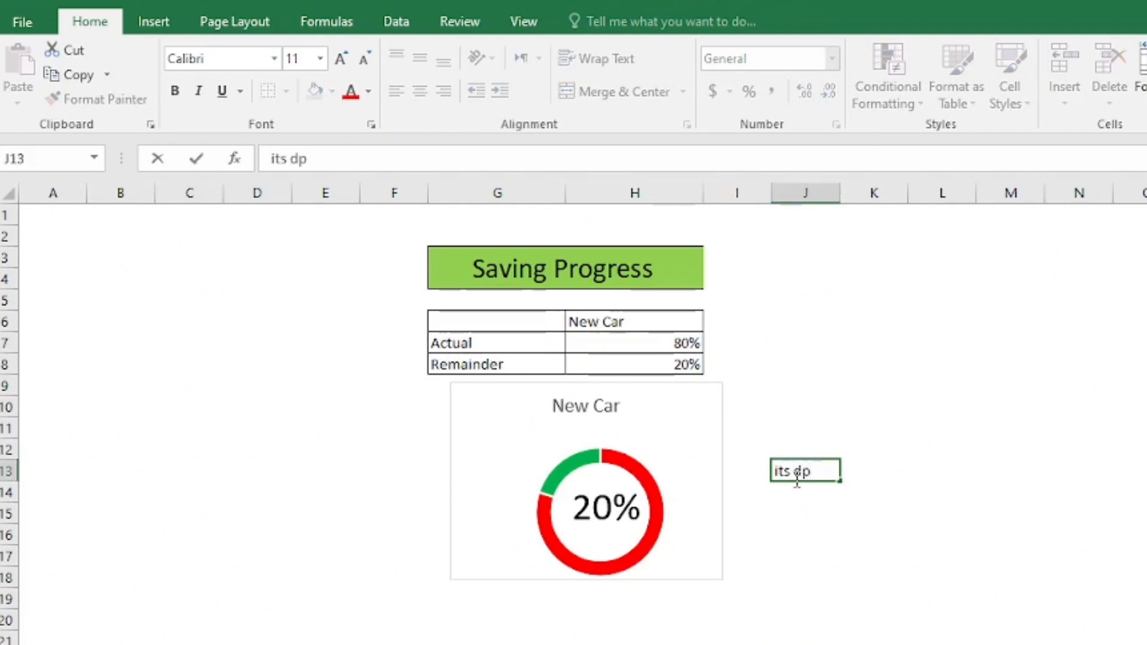
key(BackSpace)
text(one)
key(Return)
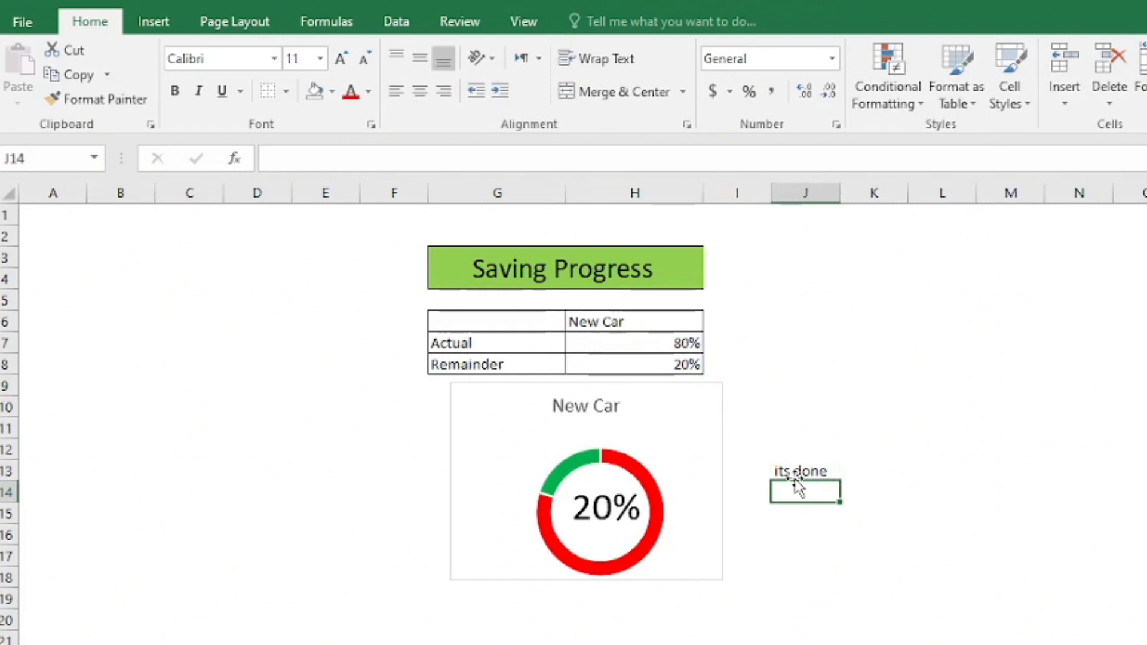